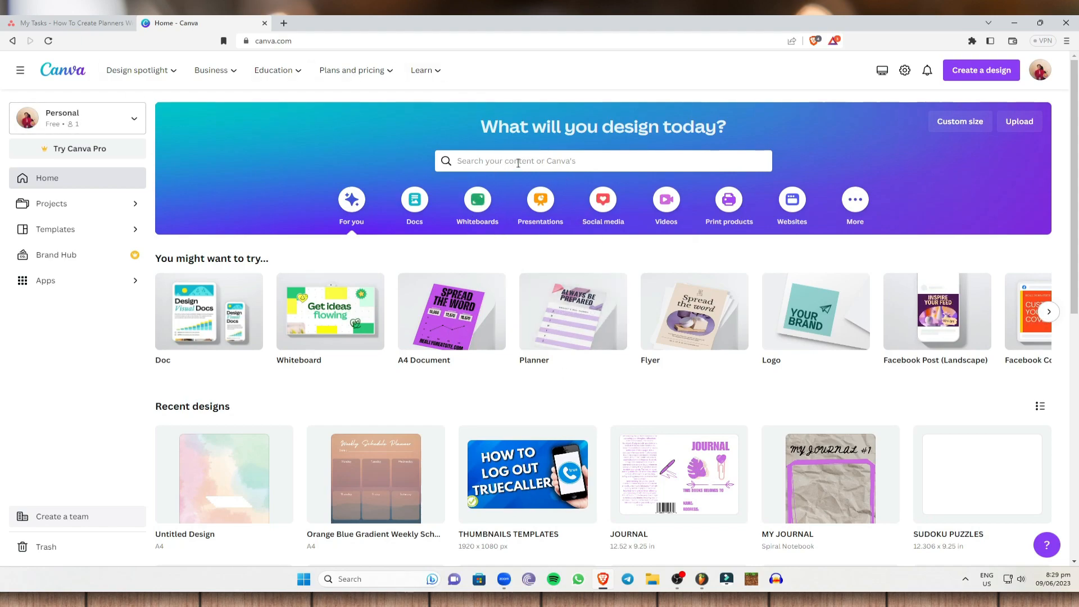
Step: Search the templates for "planner"
click(490, 162)
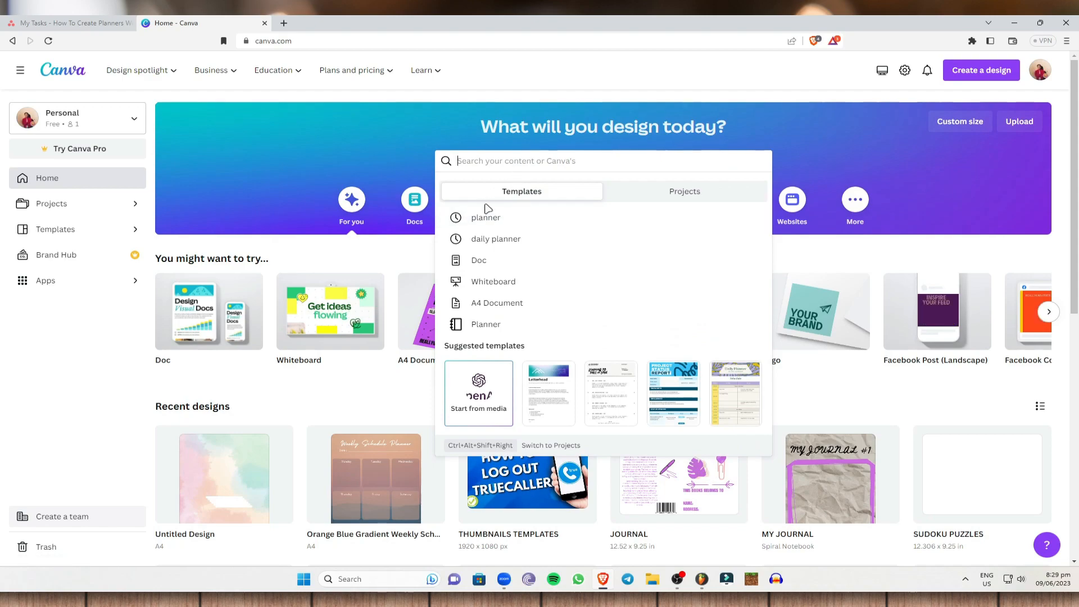
text(planner)
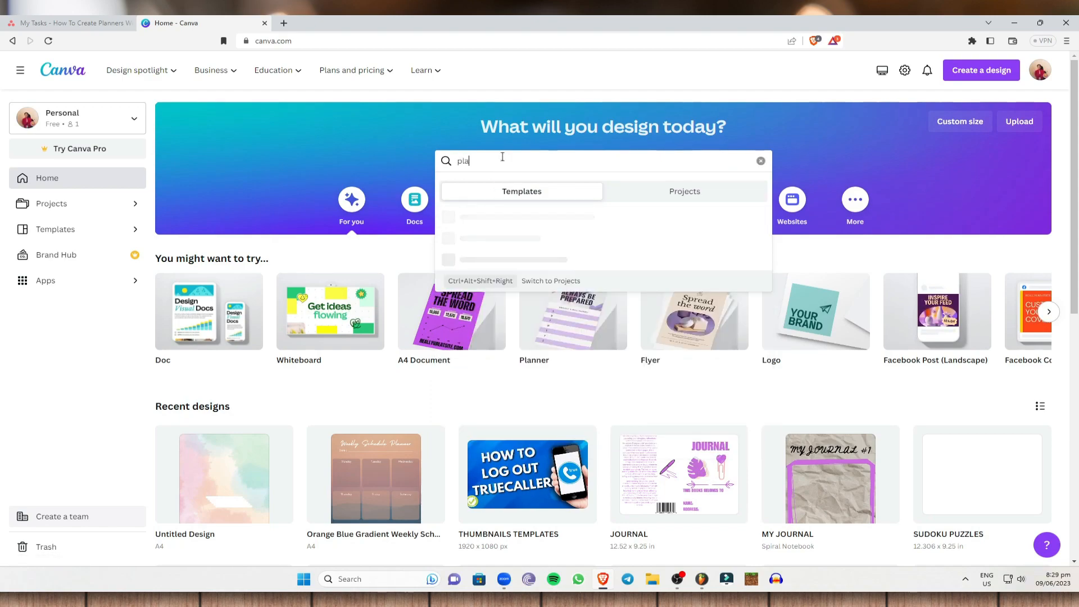
key(Return)
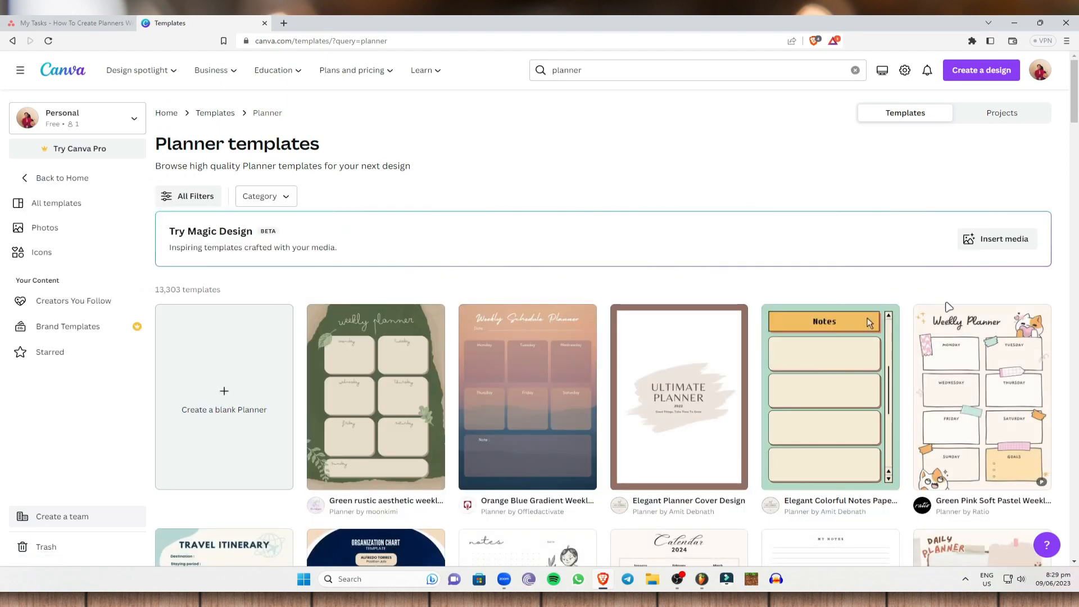
Step: Open the Orange Blue Gradient Weekly Schedule Planner template for customization
scroll(965, 373, down, 1)
scroll(965, 373, down, 1)
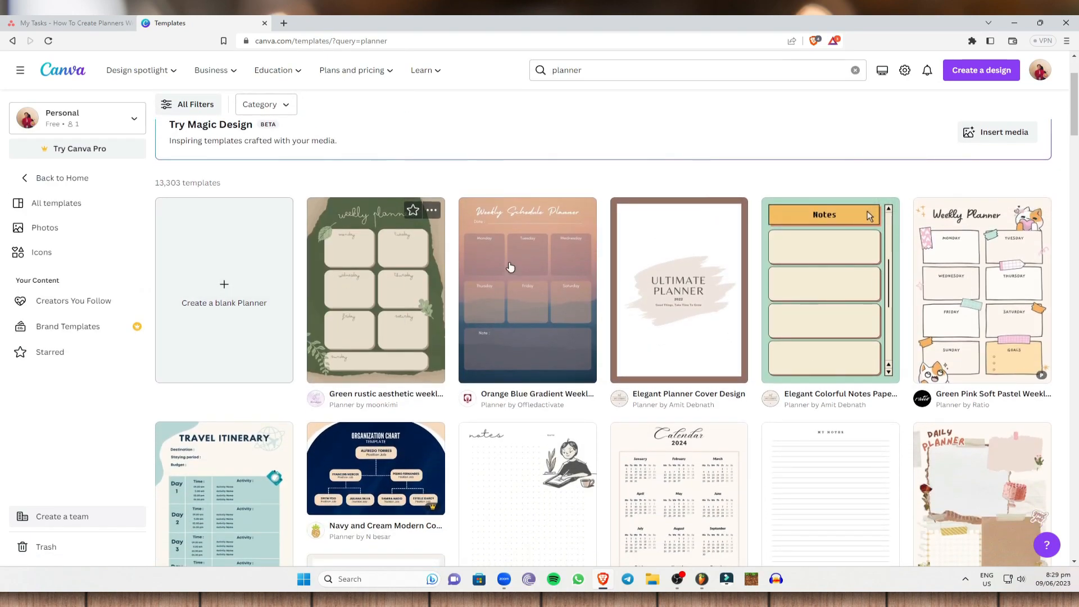
scroll(303, 281, down, 3)
scroll(444, 236, up, 2)
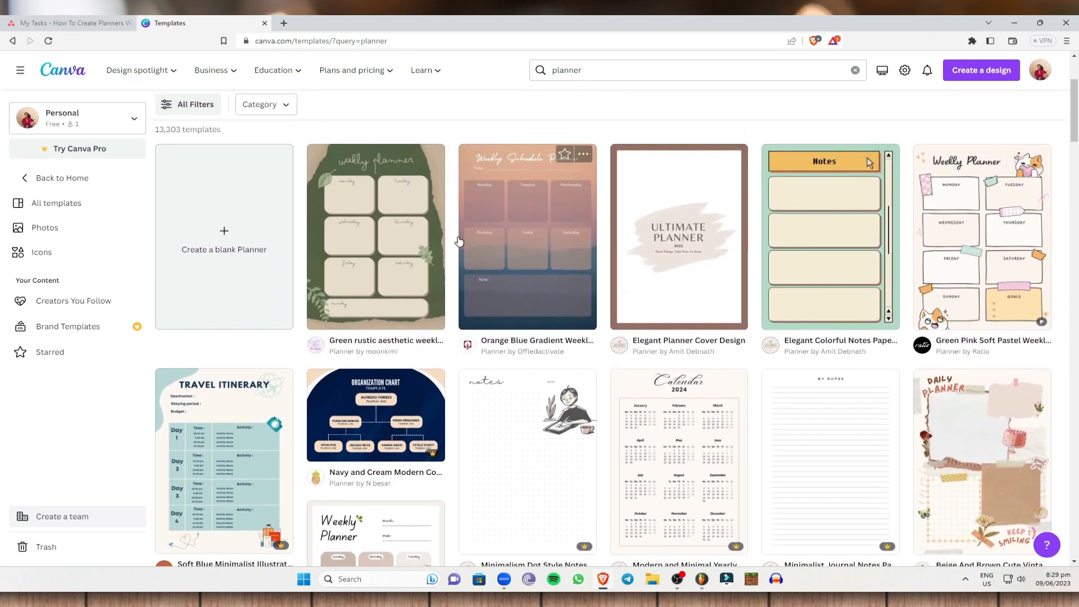
click(568, 240)
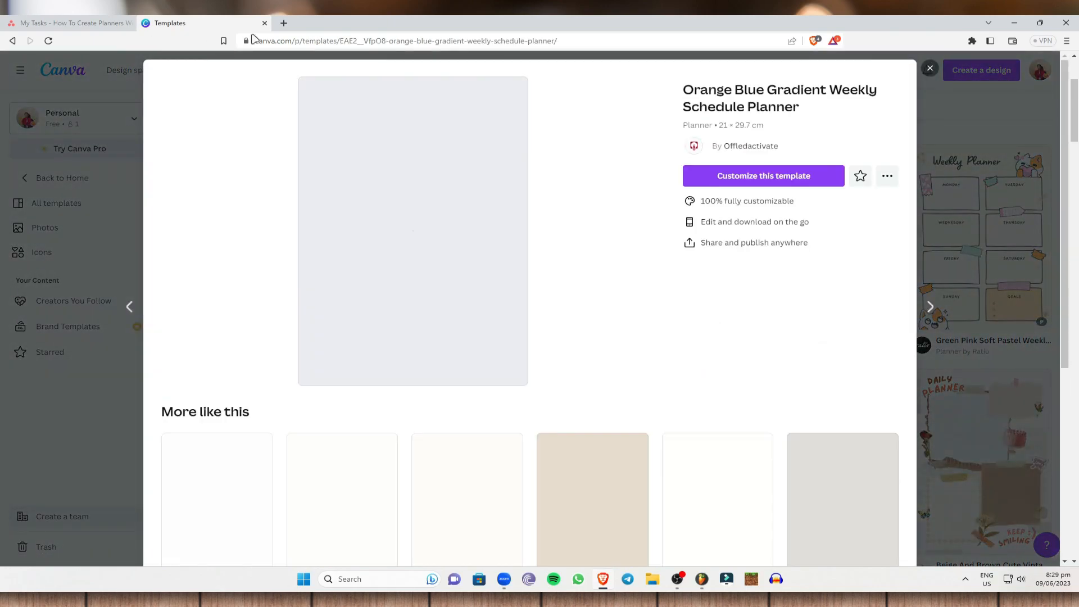
click(788, 181)
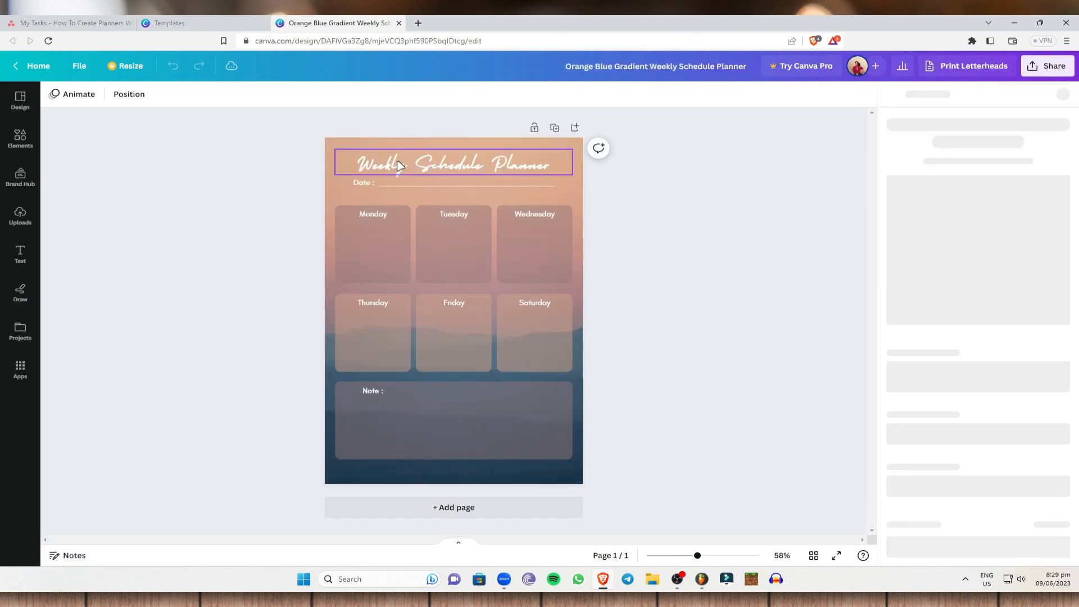
Step: Examine which parts of the template are editable by selecting the title and several weekday boxes
click(399, 165)
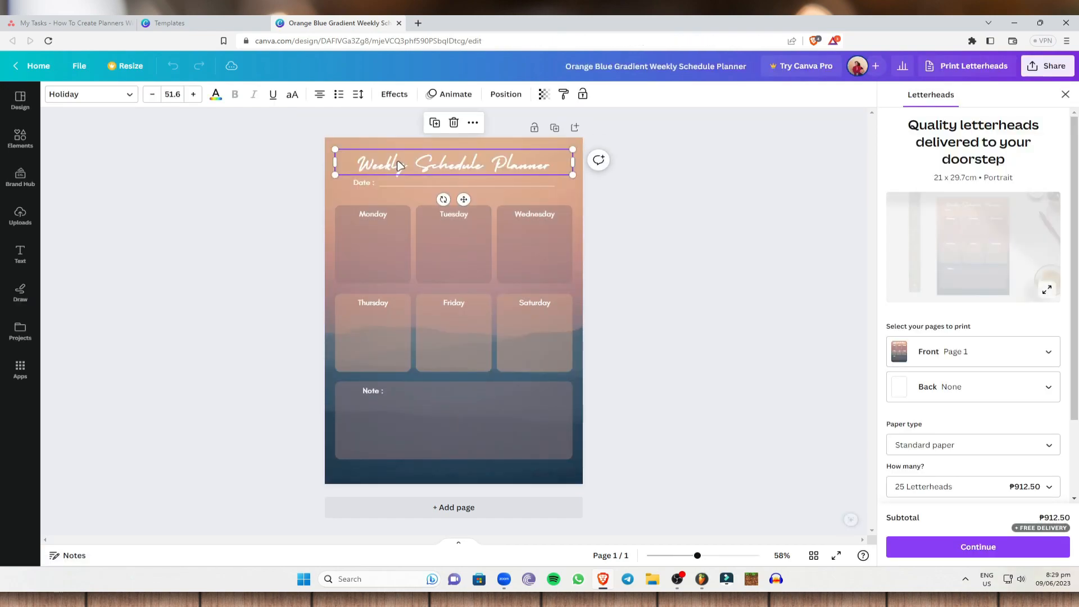
click(392, 231)
click(454, 236)
click(523, 244)
click(466, 316)
click(379, 329)
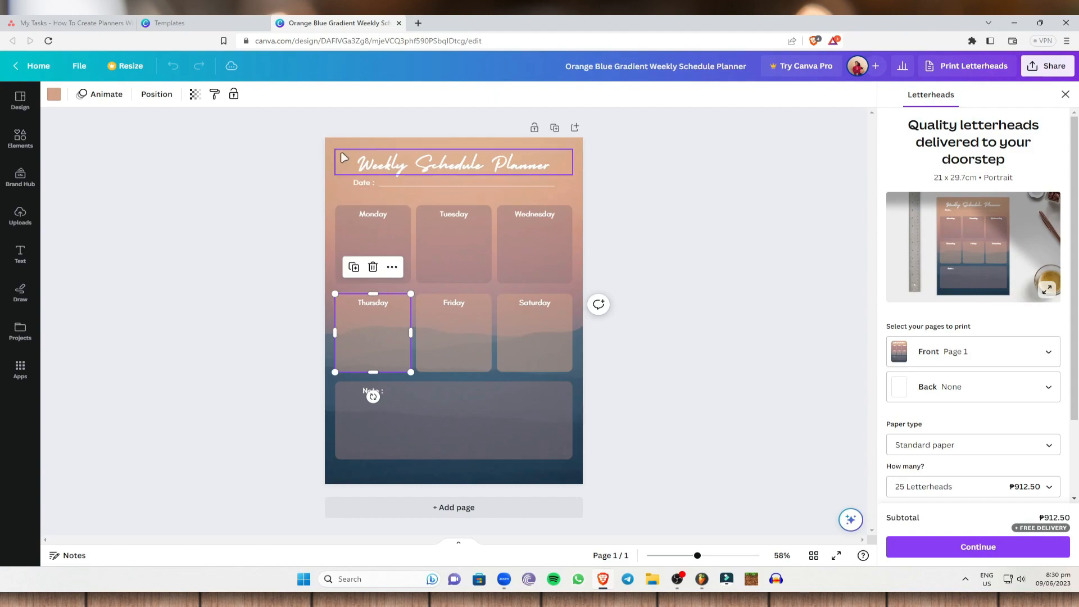
Step: Delete the template's gradient background image and undo the deletion
click(329, 155)
key(Delete)
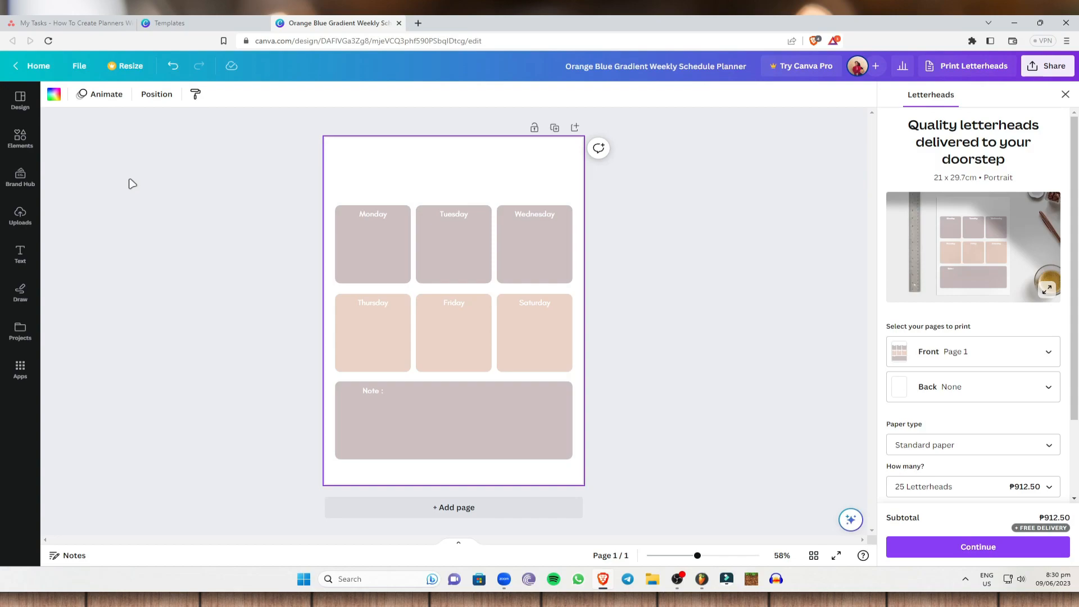
click(171, 67)
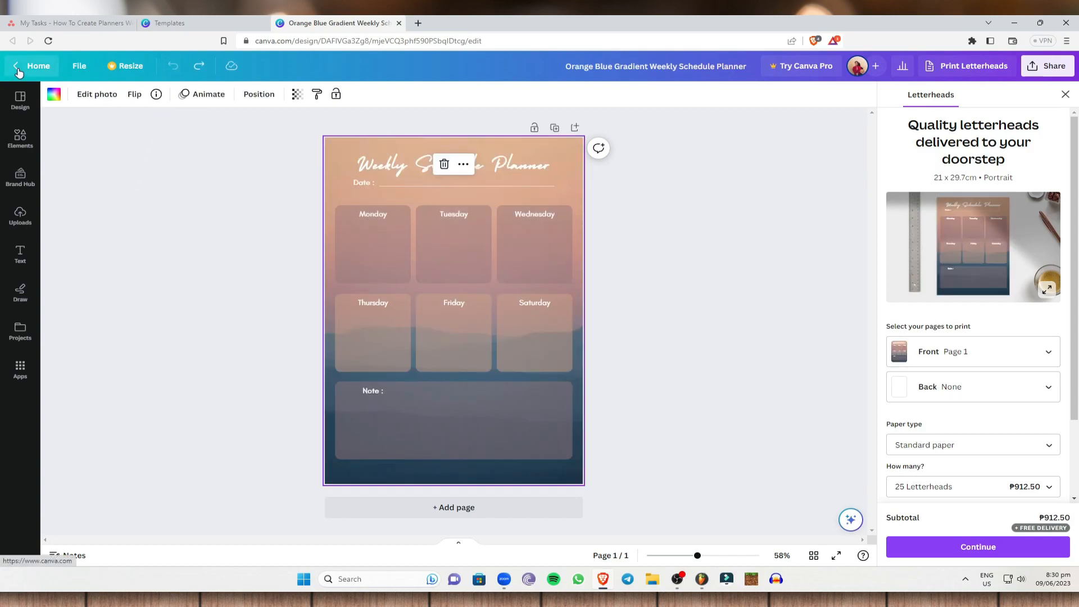
Step: Return to the home page, search the templates for "planner" and create a blank Planner
click(33, 66)
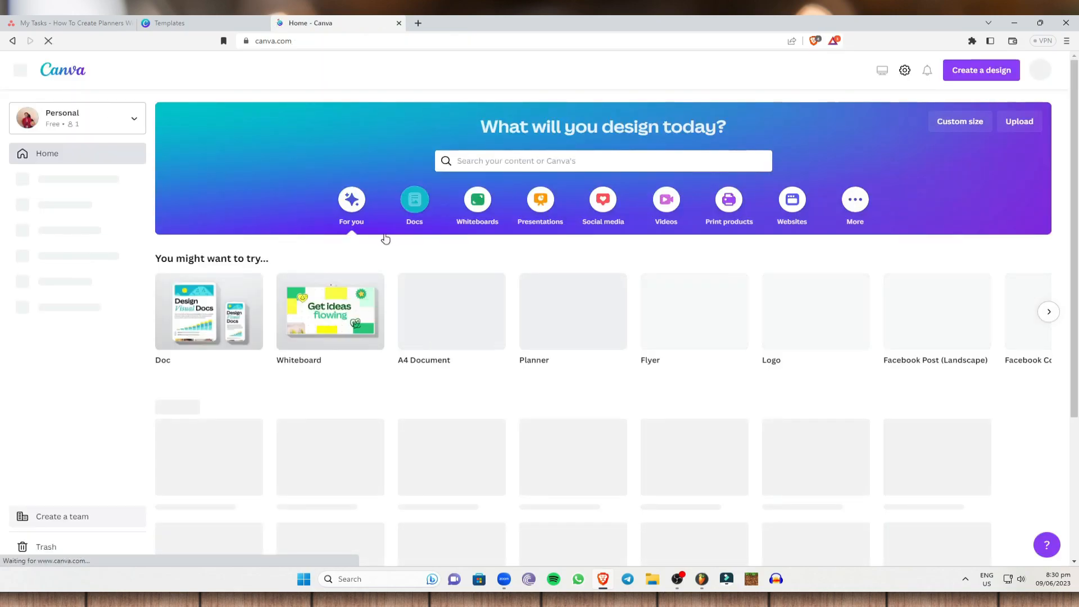
click(544, 161)
text(planner)
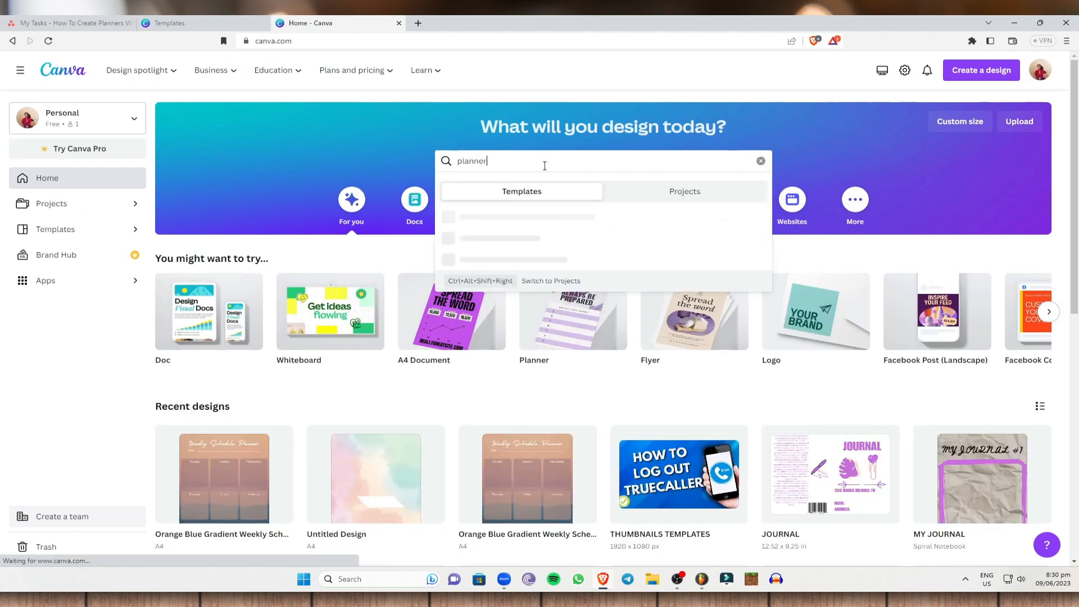
key(Return)
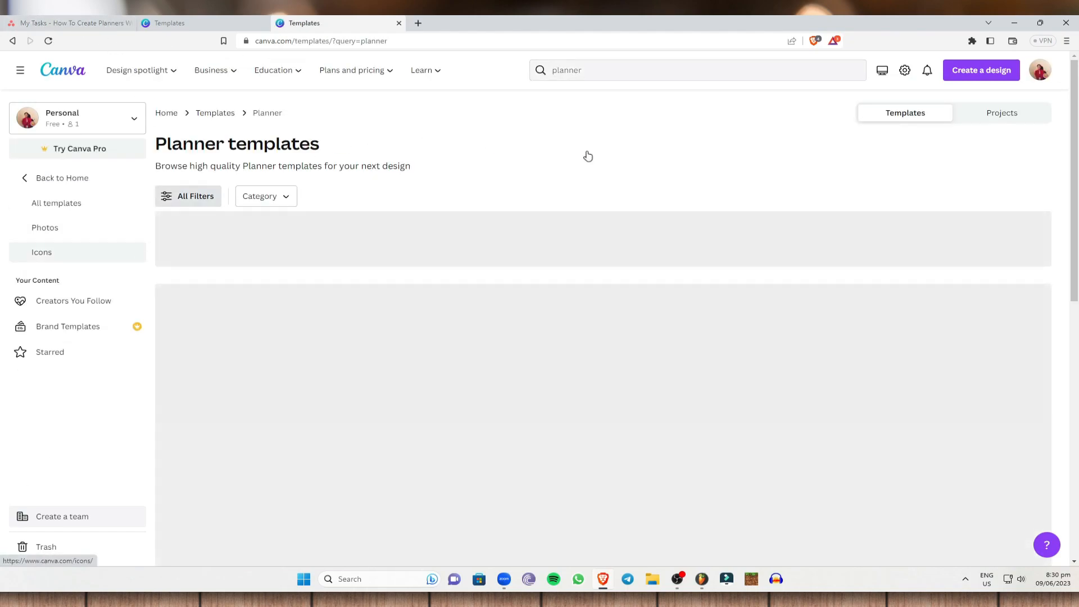
scroll(229, 299, down, 2)
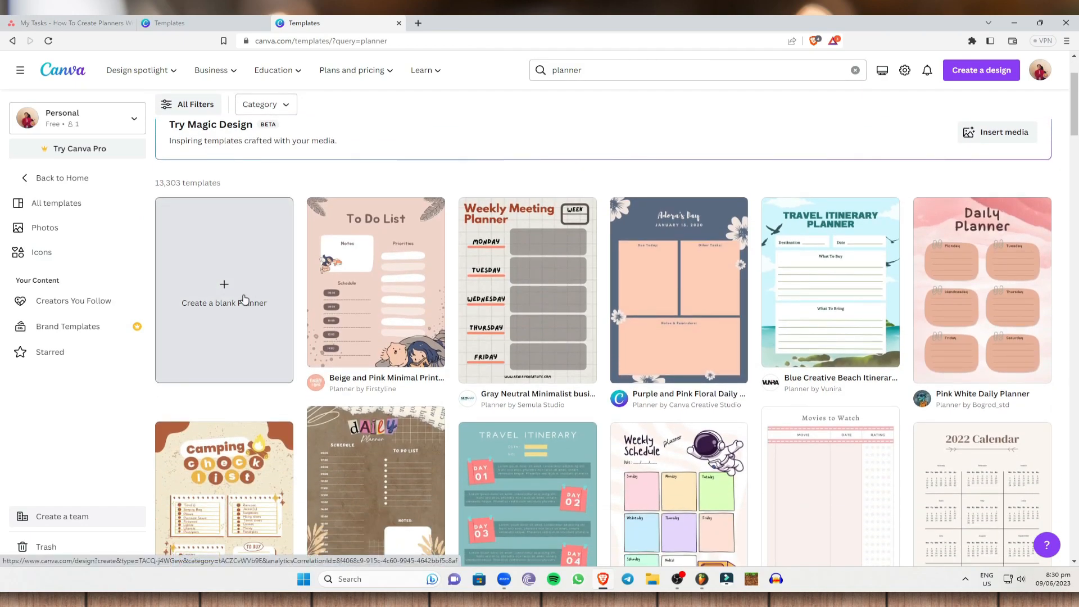
click(243, 299)
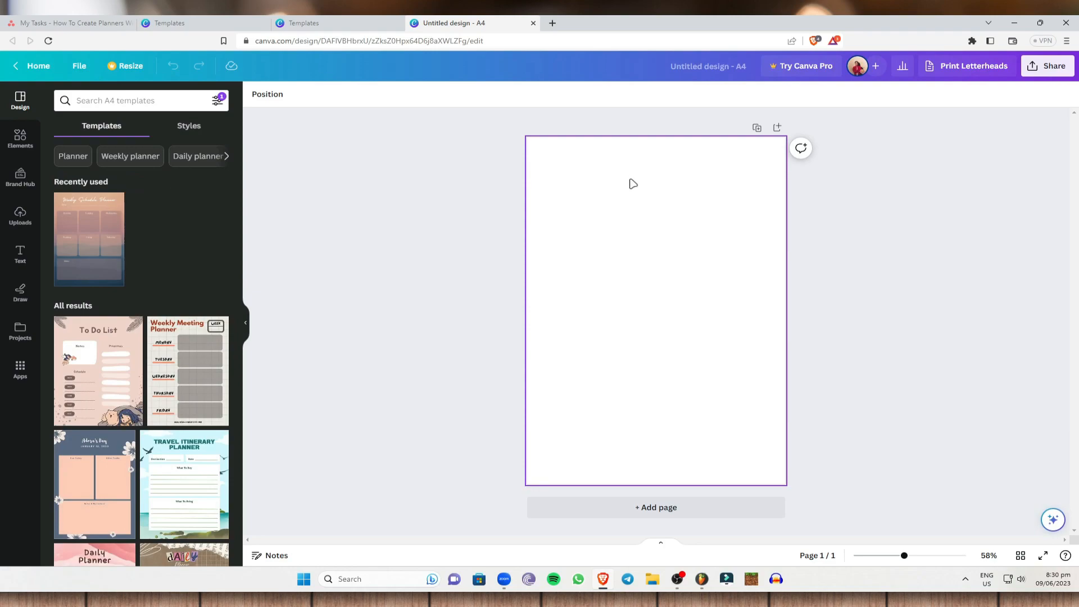
Step: Search the elements for "background" and show all the graphics results
click(20, 136)
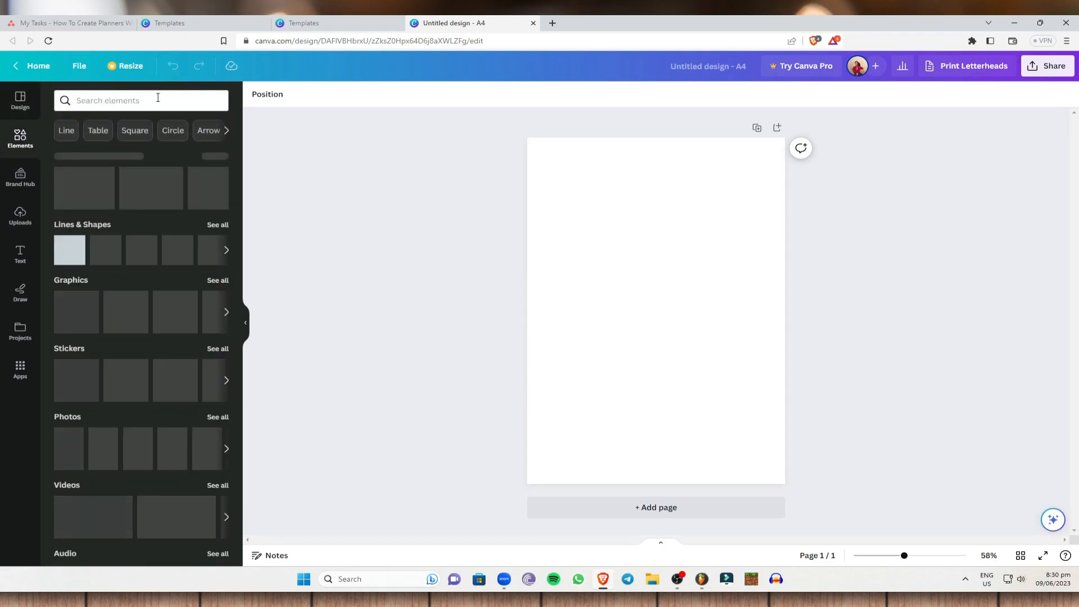
click(157, 97)
text(background)
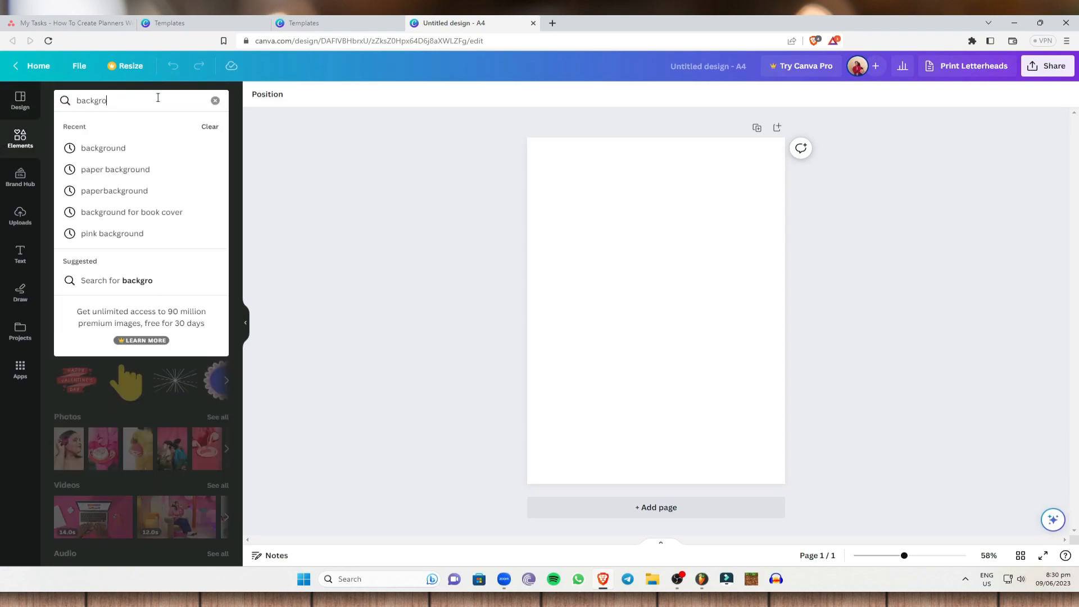
key(Return)
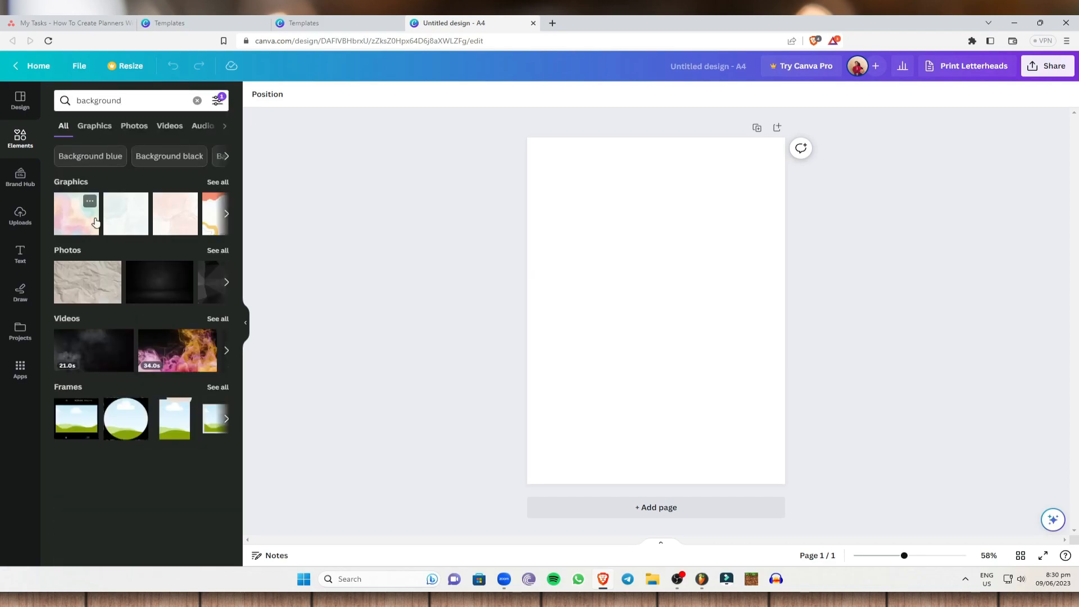
click(225, 183)
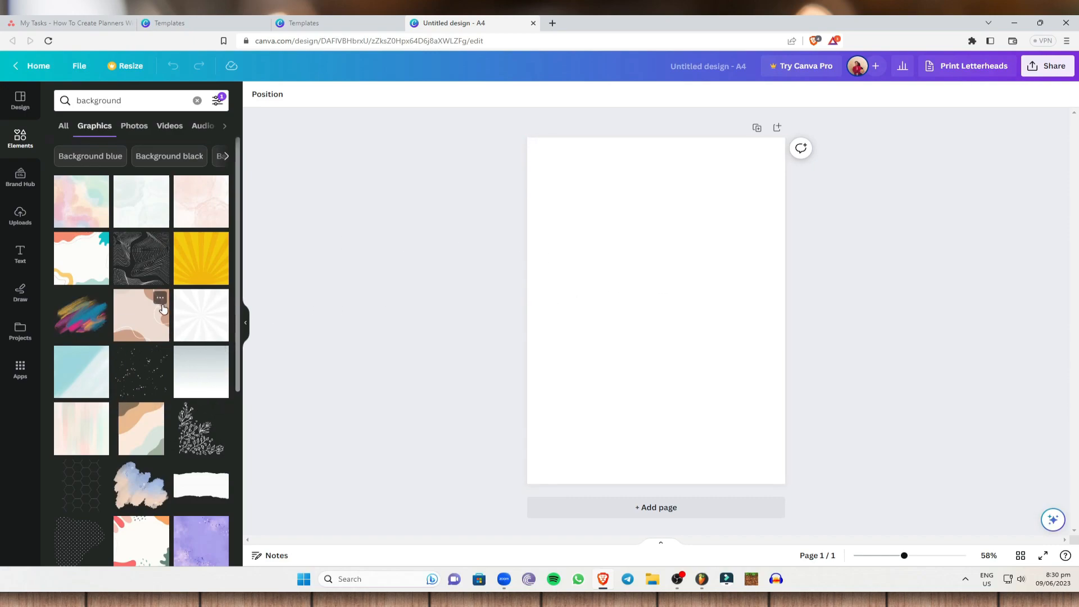
Step: Add the pastel watercolor graphic to the blank page and set it as the page background
click(61, 205)
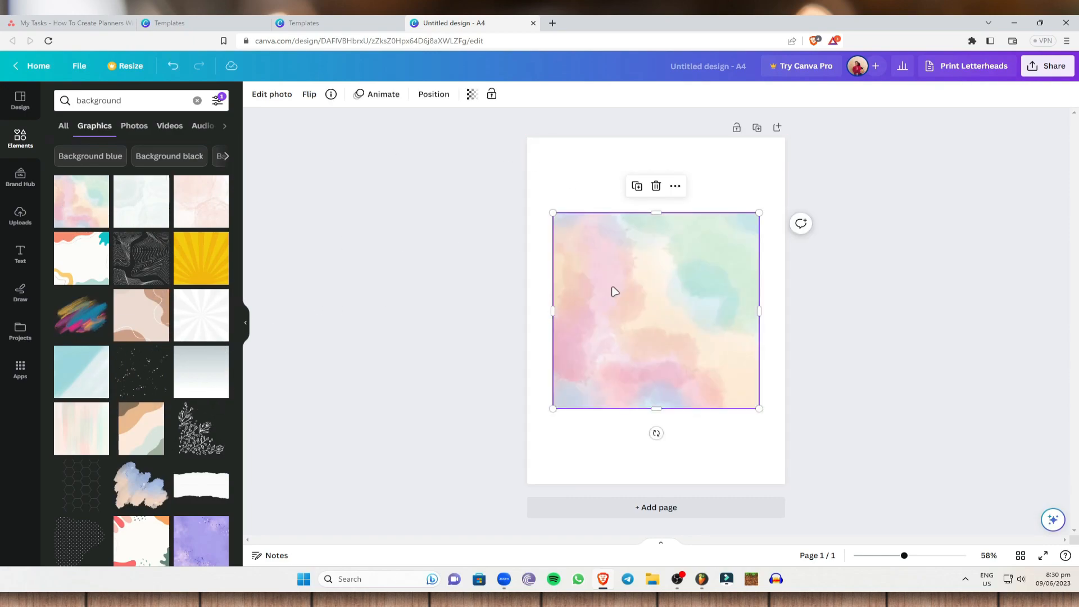
right_click(624, 257)
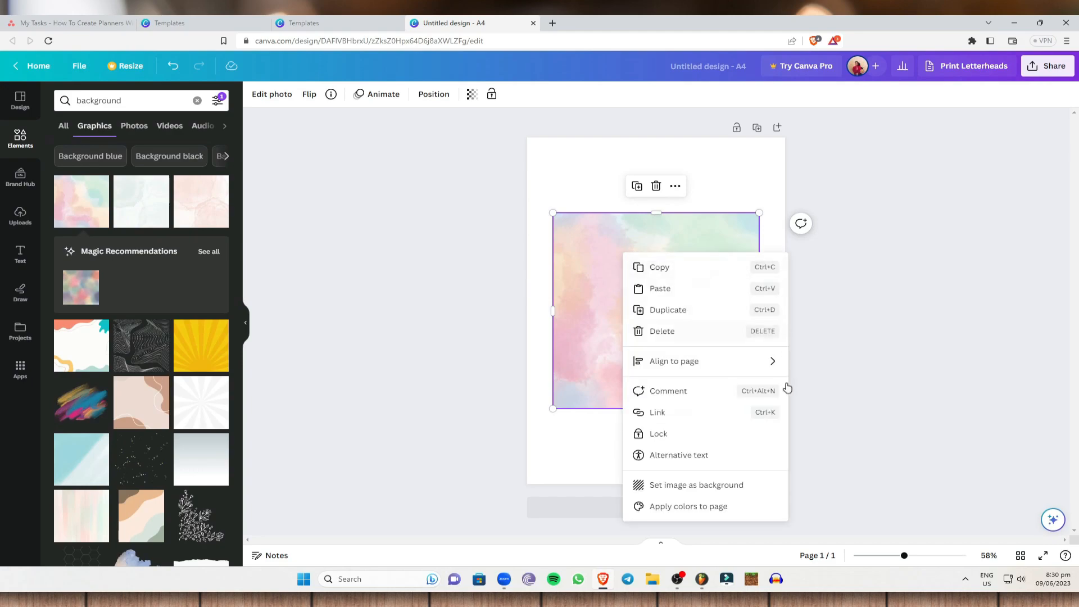
click(693, 487)
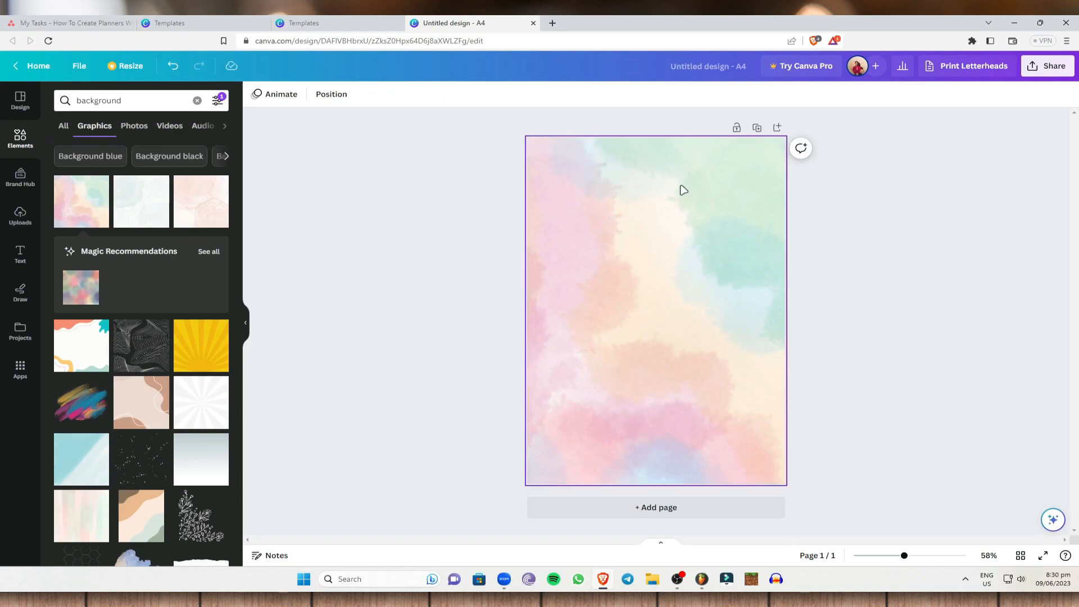
Step: Add a heading with the text "WEEKLY PLANNER" to the page
click(20, 256)
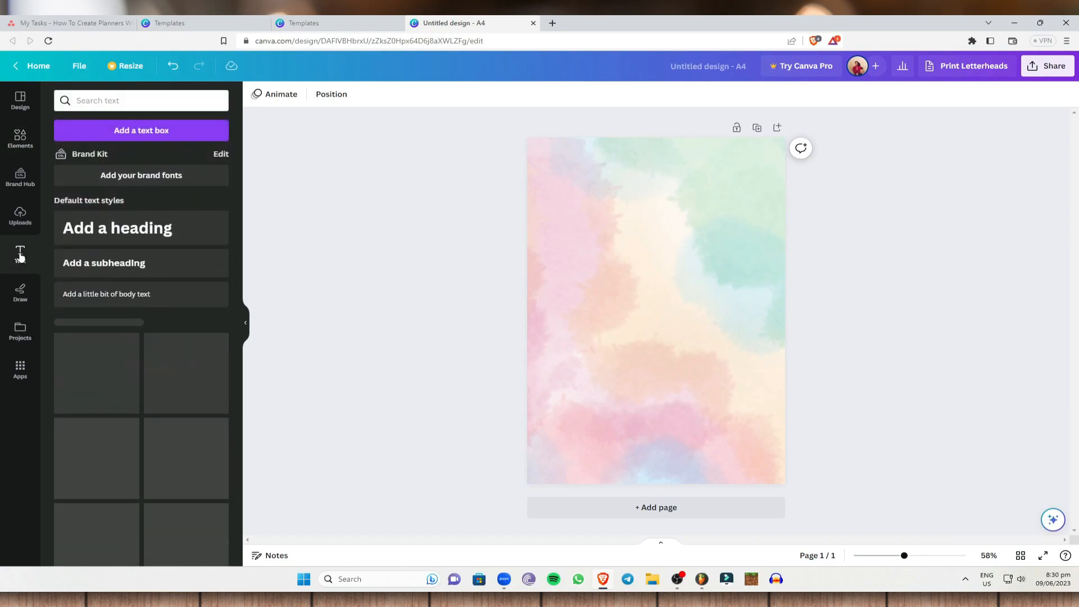
click(141, 235)
text(WEEKLY PLANNER)
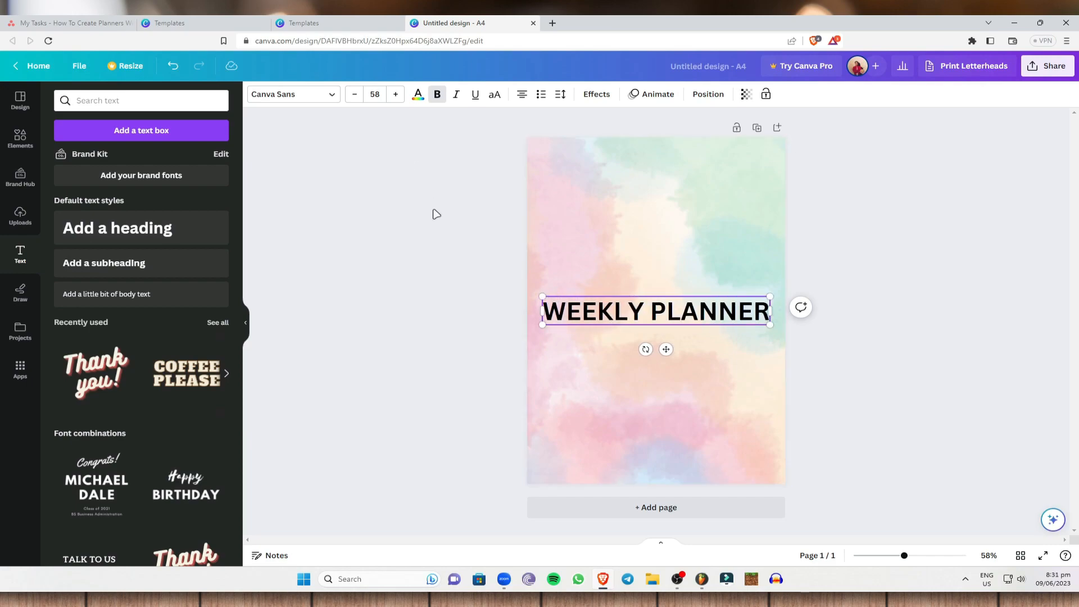
Step: Set the WEEKLY PLANNER heading's font to Eczar SemiBold and move the heading to the top of the page
drag(767, 313, 382, 142)
click(326, 97)
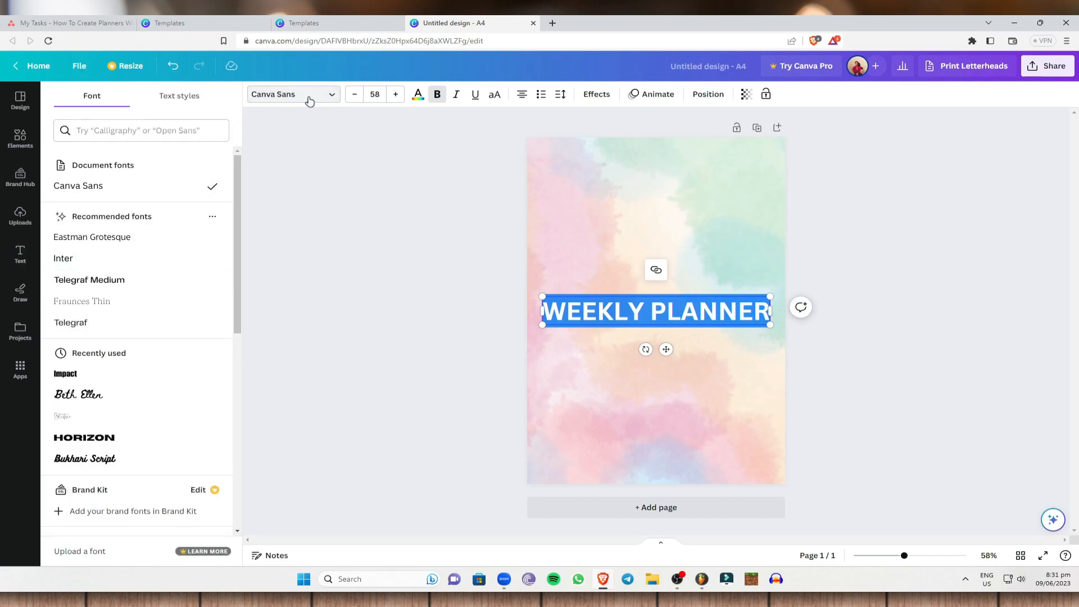
scroll(150, 293, down, 5)
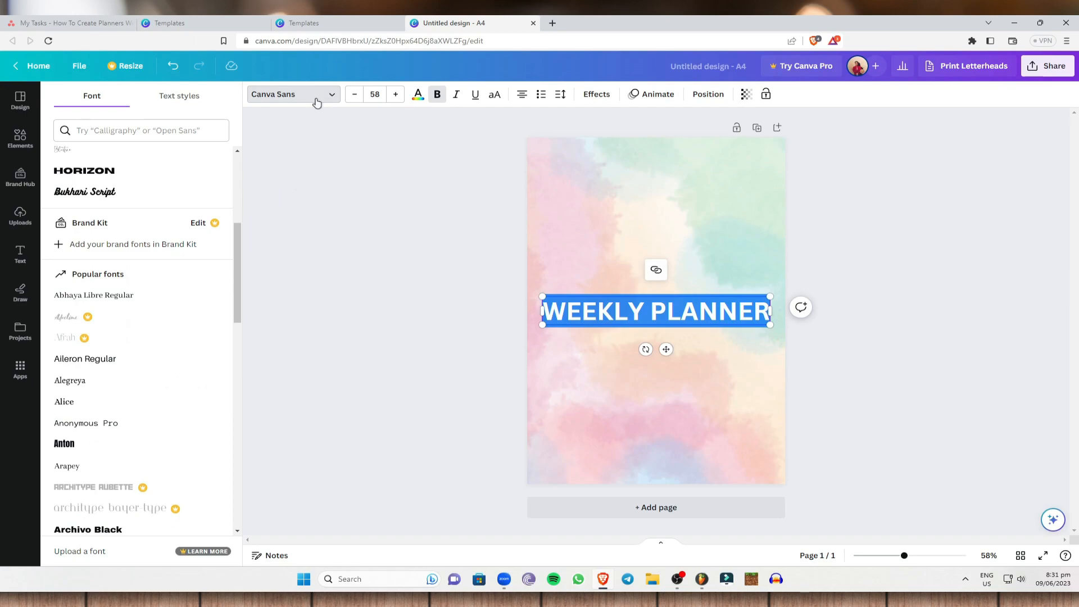
scroll(120, 450, down, 2)
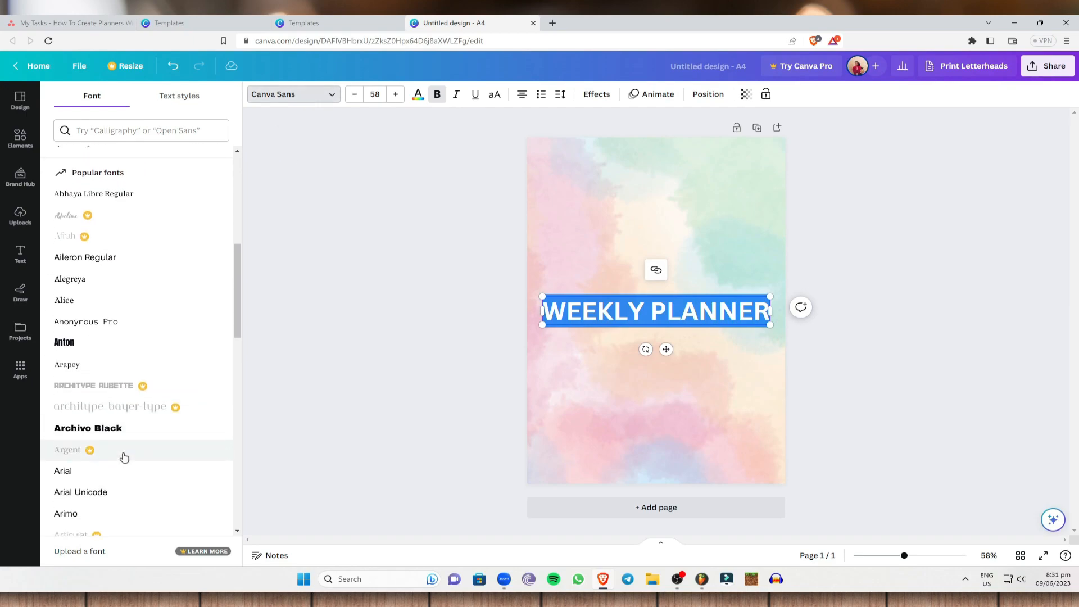
scroll(135, 462, down, 8)
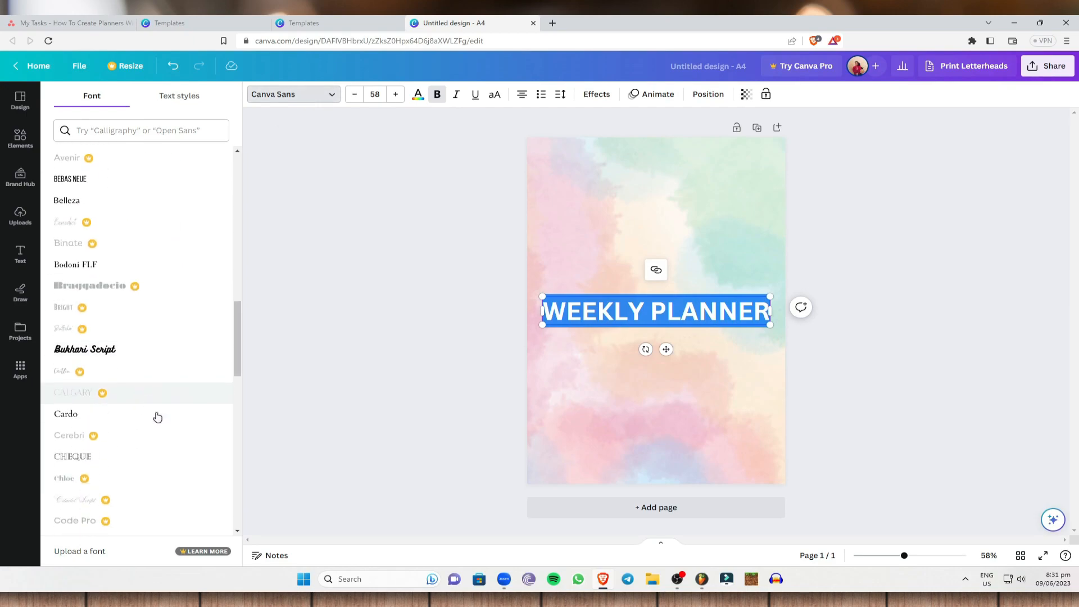
scroll(120, 337, down, 5)
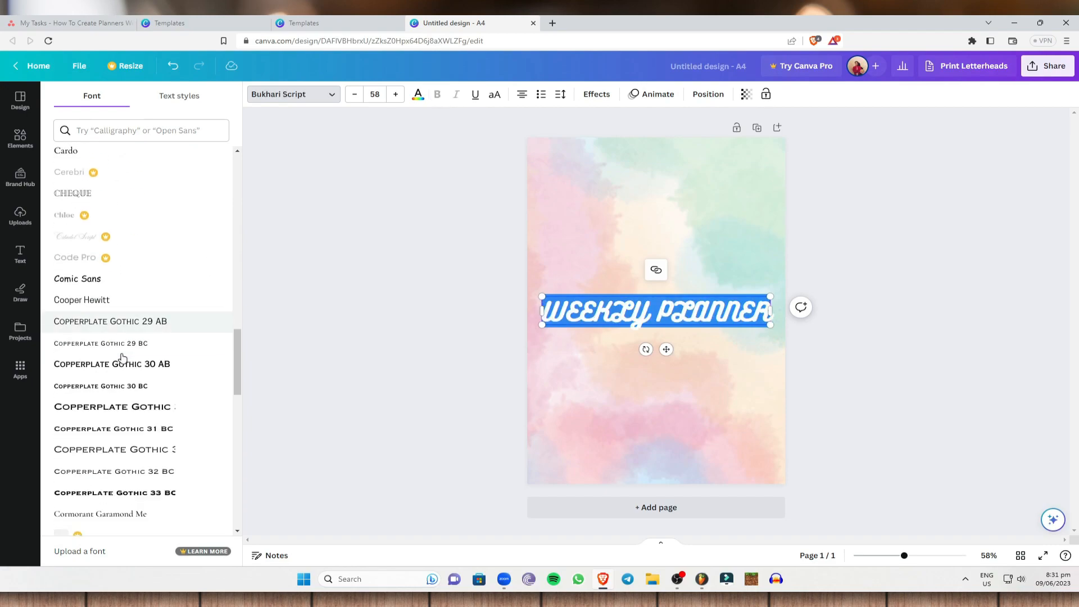
click(108, 465)
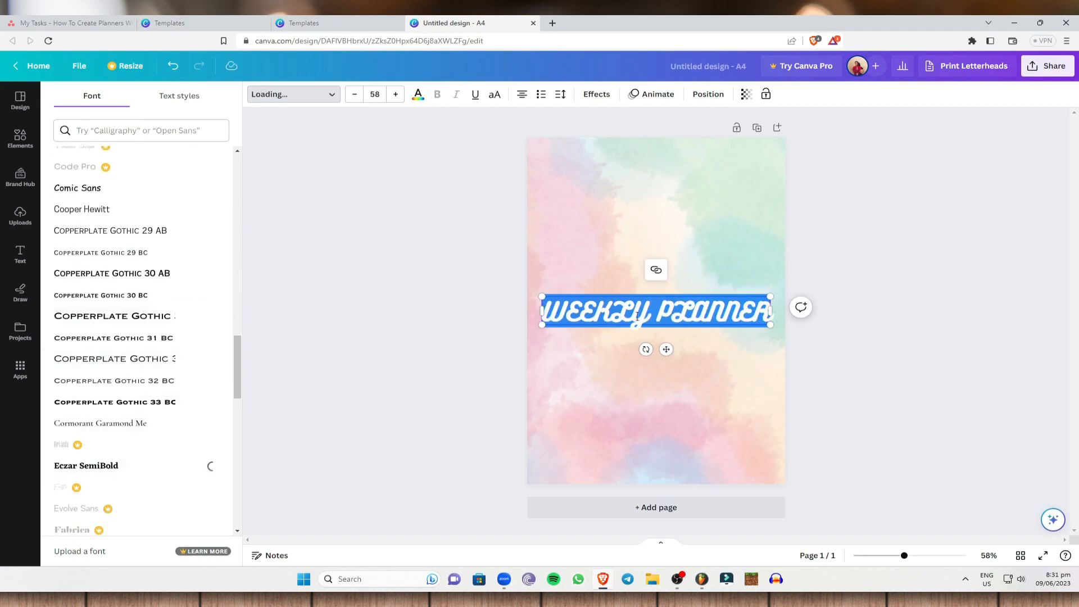
key(Escape)
click(895, 274)
drag(728, 308, 730, 167)
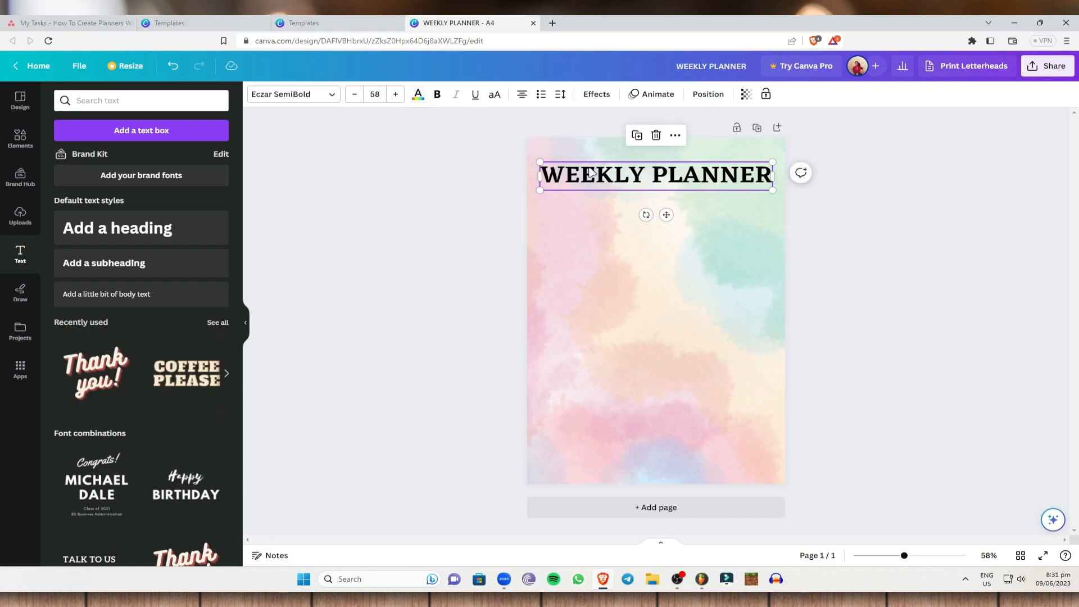
Step: Change the WEEKLY PLANNER heading's text color to white after trying the pale lavender and mint photo colors
click(418, 99)
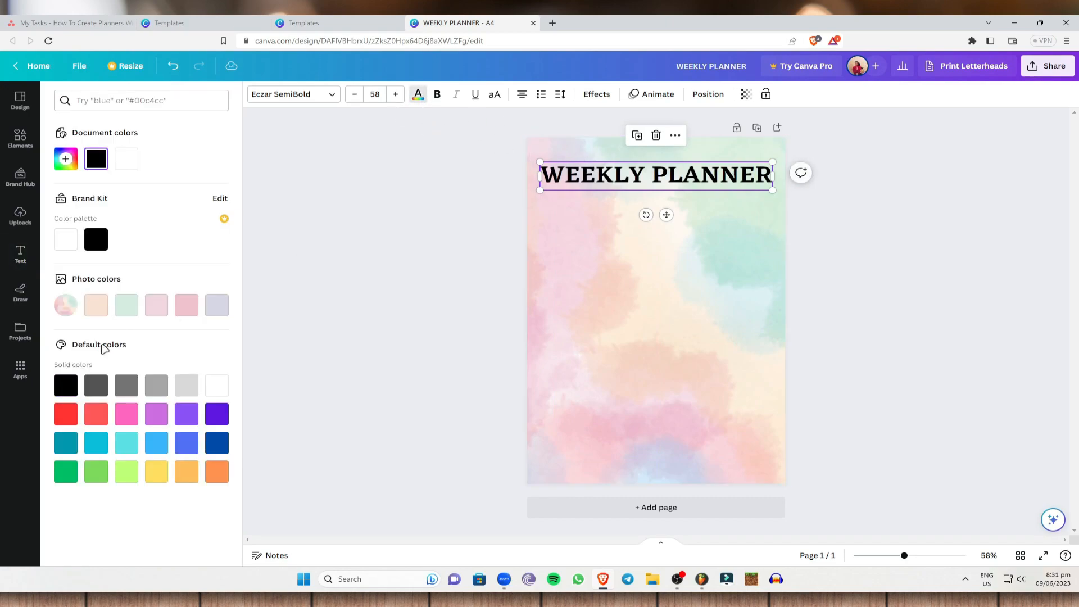
click(216, 307)
click(125, 302)
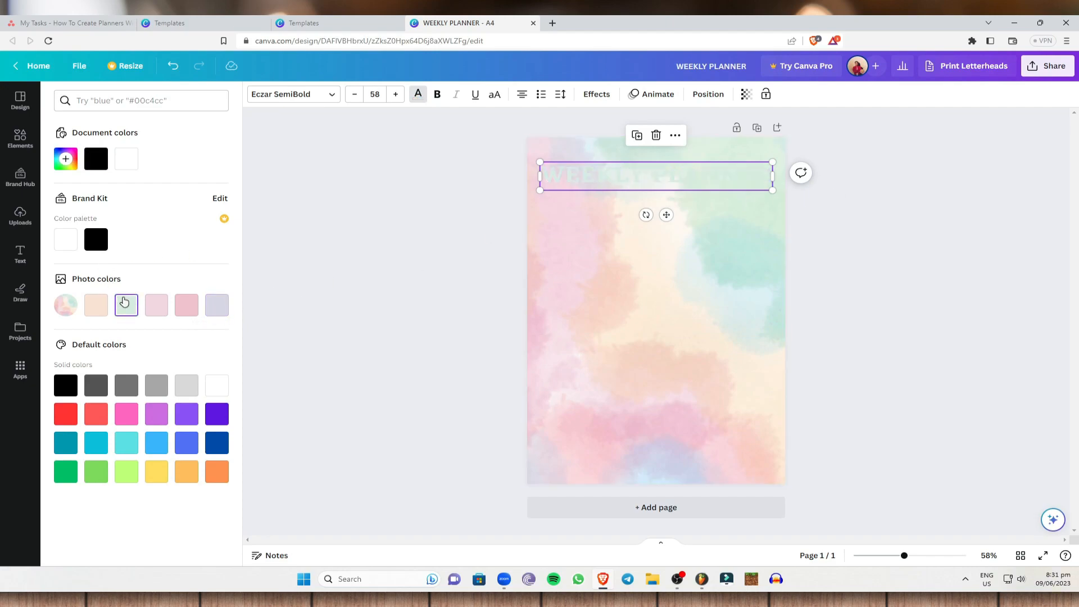
click(73, 243)
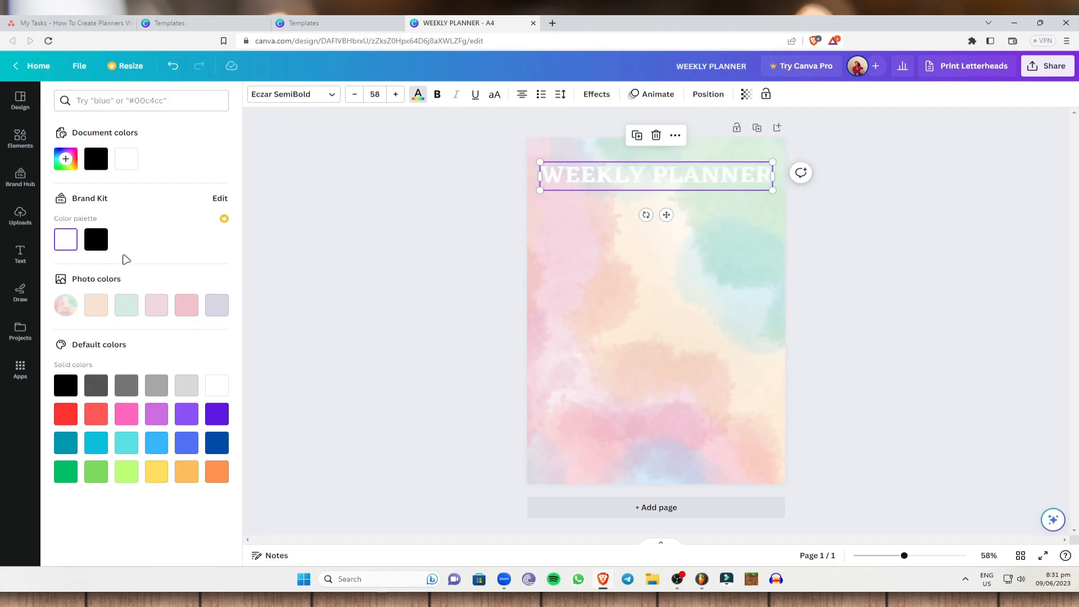
Step: Change the WEEKLY PLANNER heading's text color to black and enlarge the heading to span the page width on one line
click(101, 241)
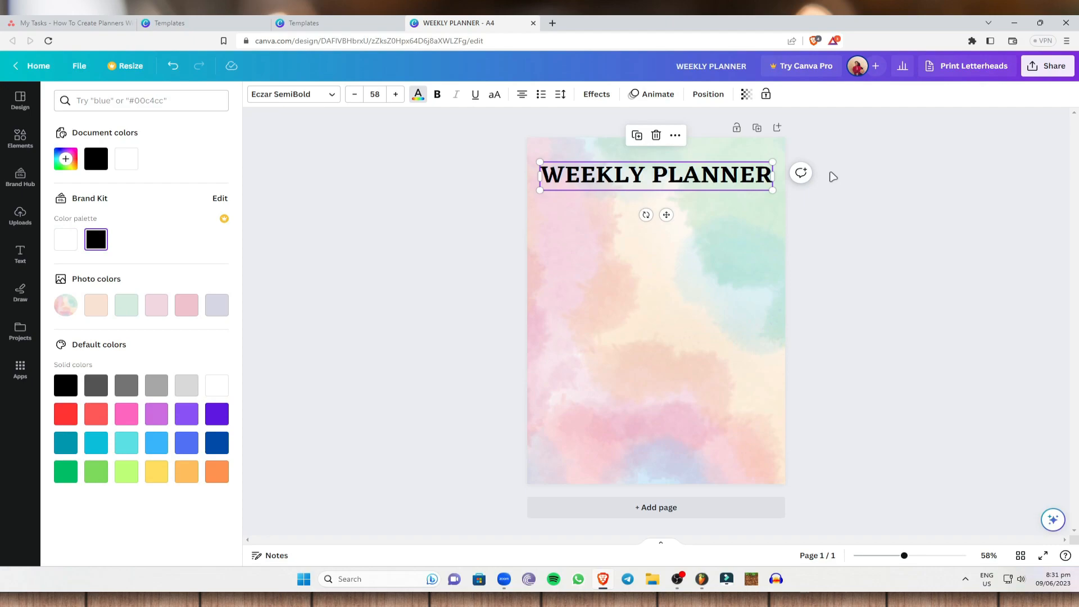
click(395, 94)
click(395, 95)
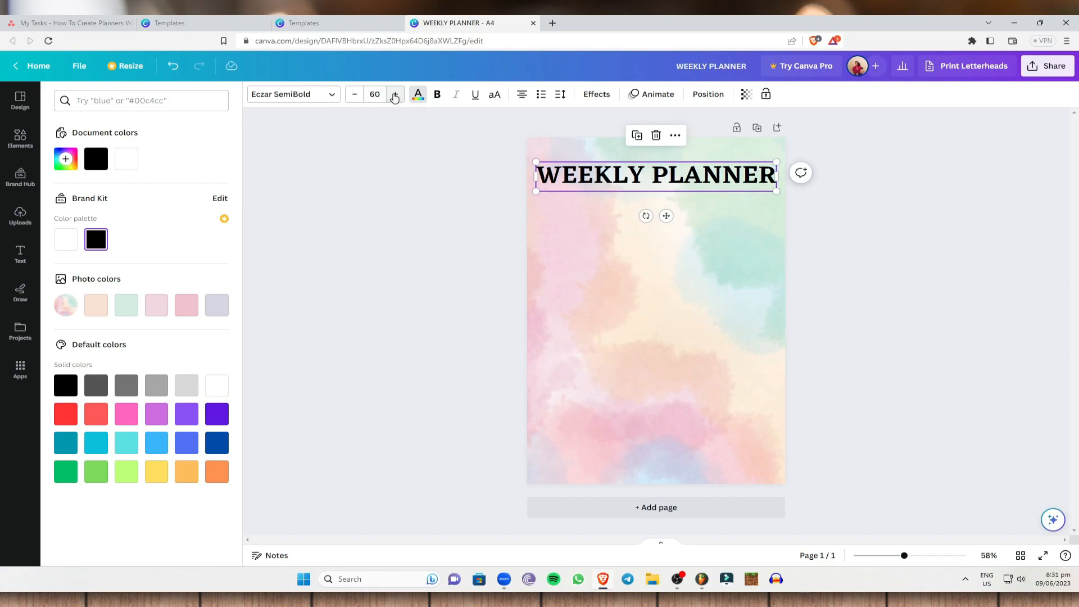
click(395, 94)
click(395, 94)
click(395, 95)
click(395, 95)
click(394, 95)
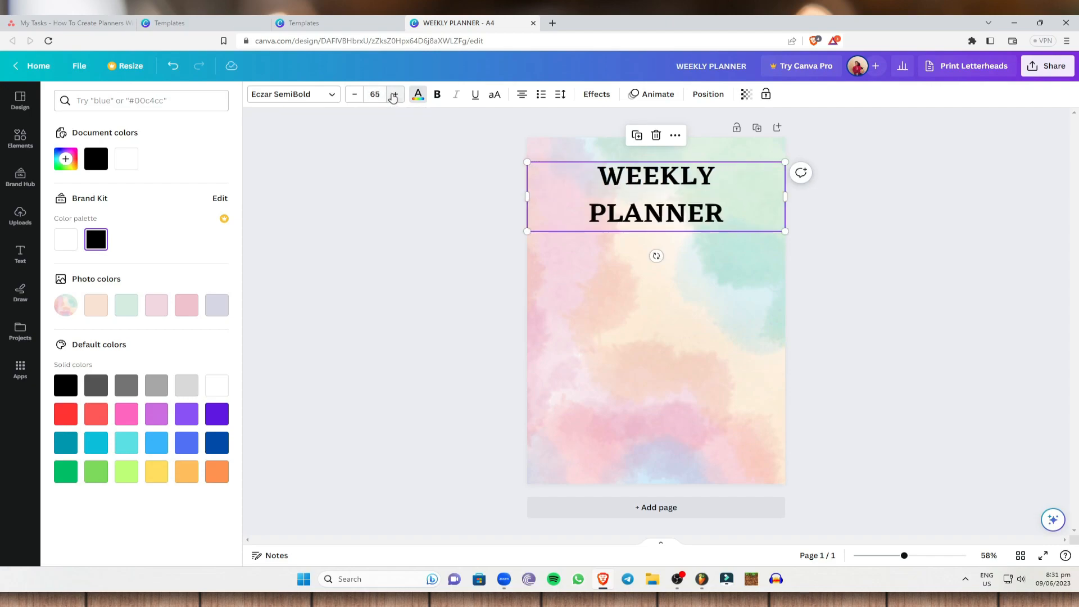
click(355, 94)
click(1000, 161)
click(893, 178)
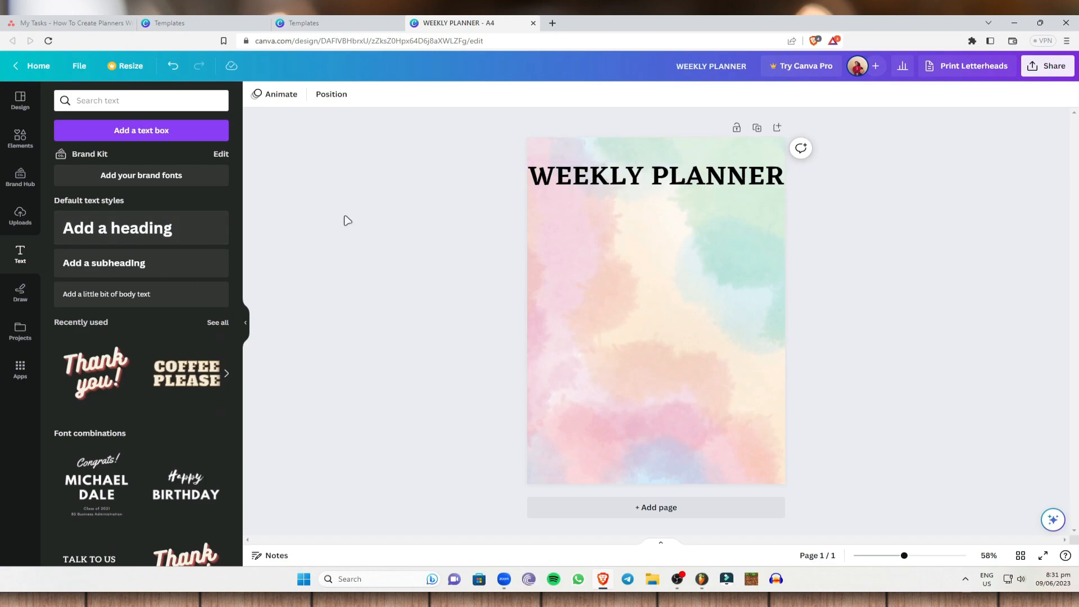
Step: Search the elements library for LINES and add the dashed line to the page
click(20, 138)
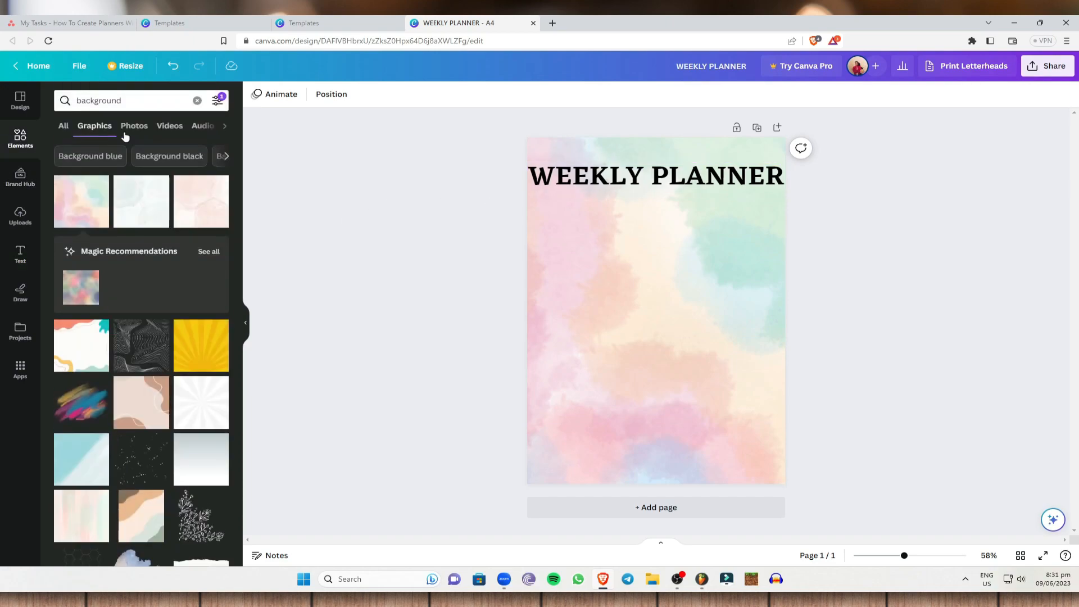
click(197, 101)
text(LINES)
key(Return)
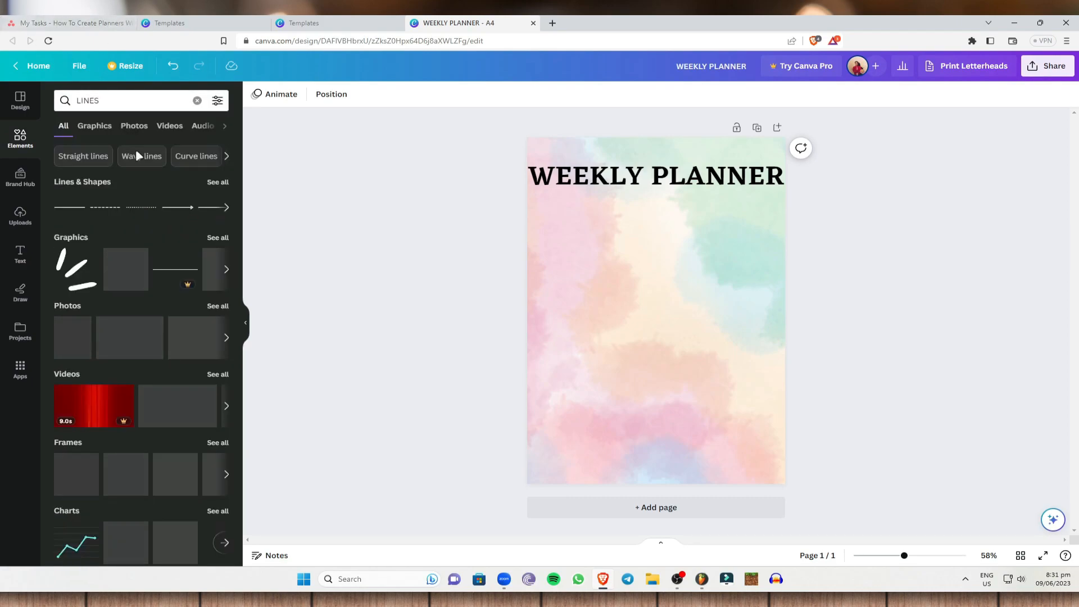
click(106, 208)
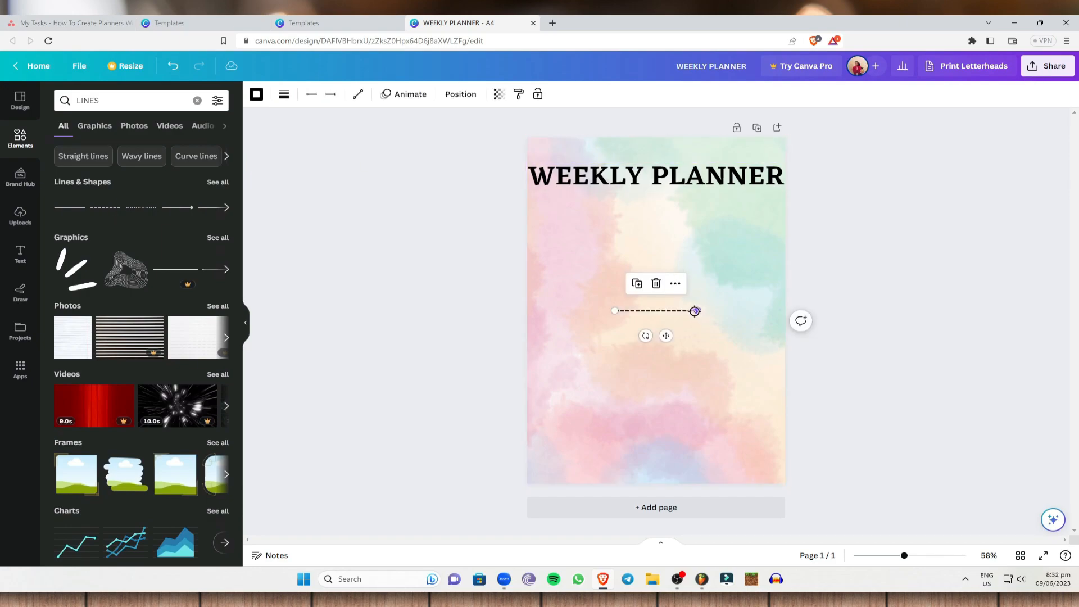
Step: Place the dashed line just beneath the WEEKLY PLANNER heading and stretch it to nearly the page width
drag(699, 310, 772, 310)
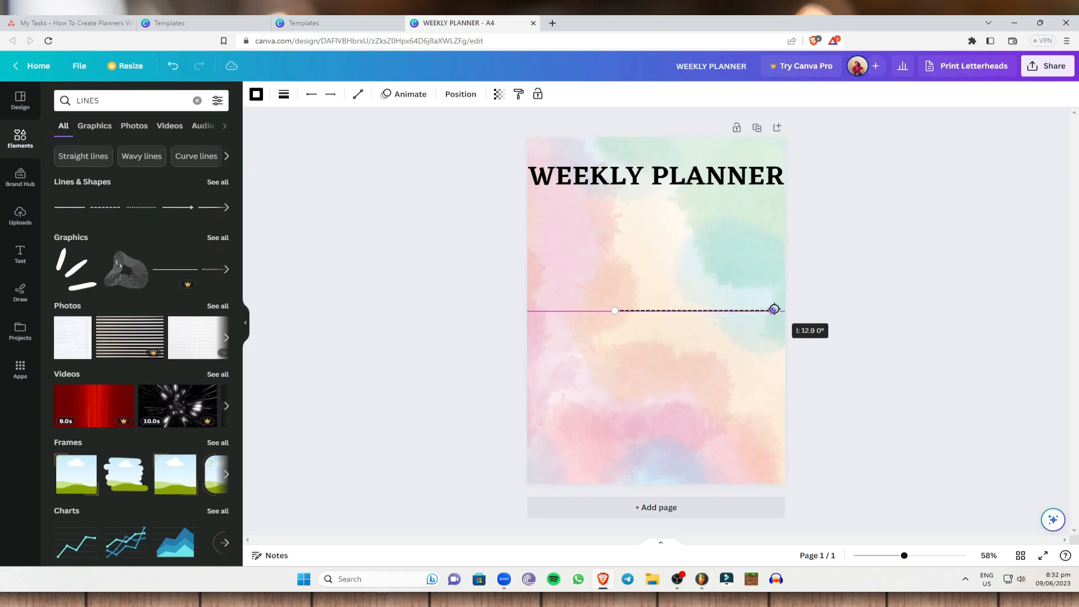
drag(695, 313, 615, 198)
drag(693, 194, 776, 193)
click(874, 204)
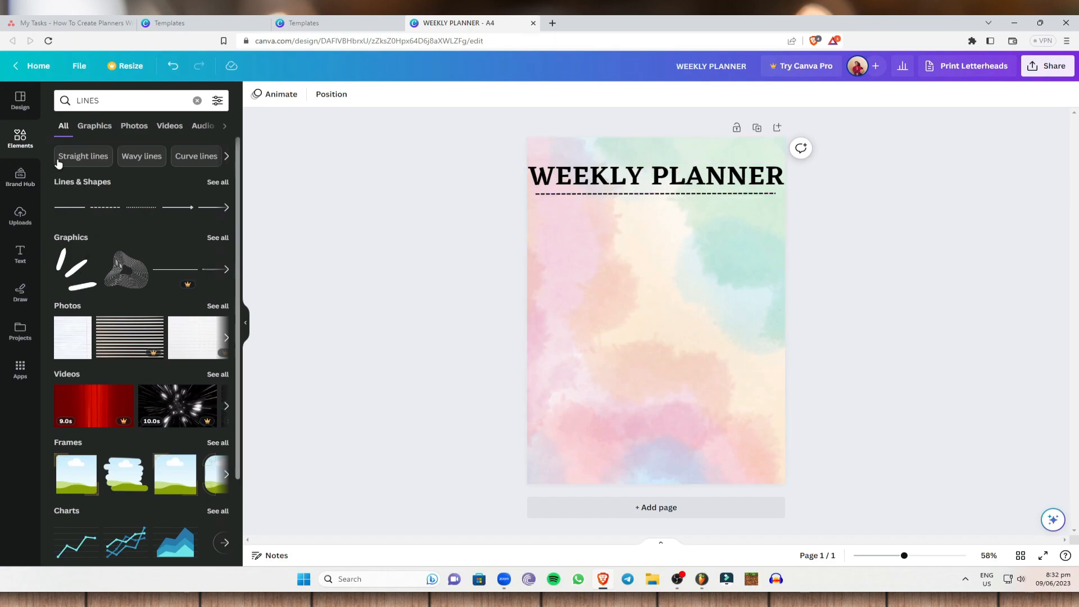
Step: Clear the LINES search and the recent search history in the elements library
click(35, 147)
click(147, 98)
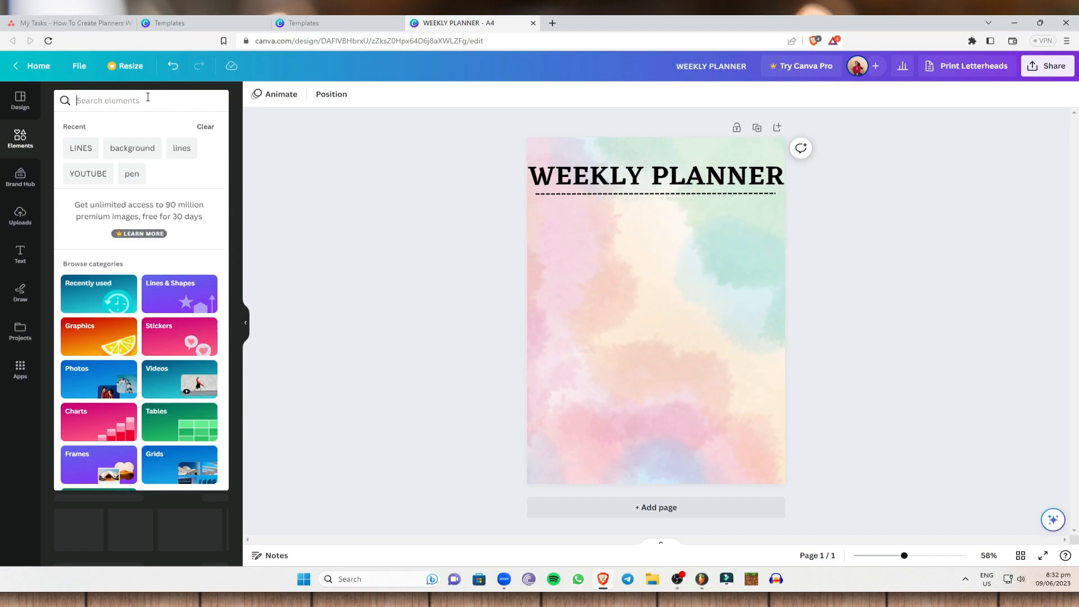
click(205, 126)
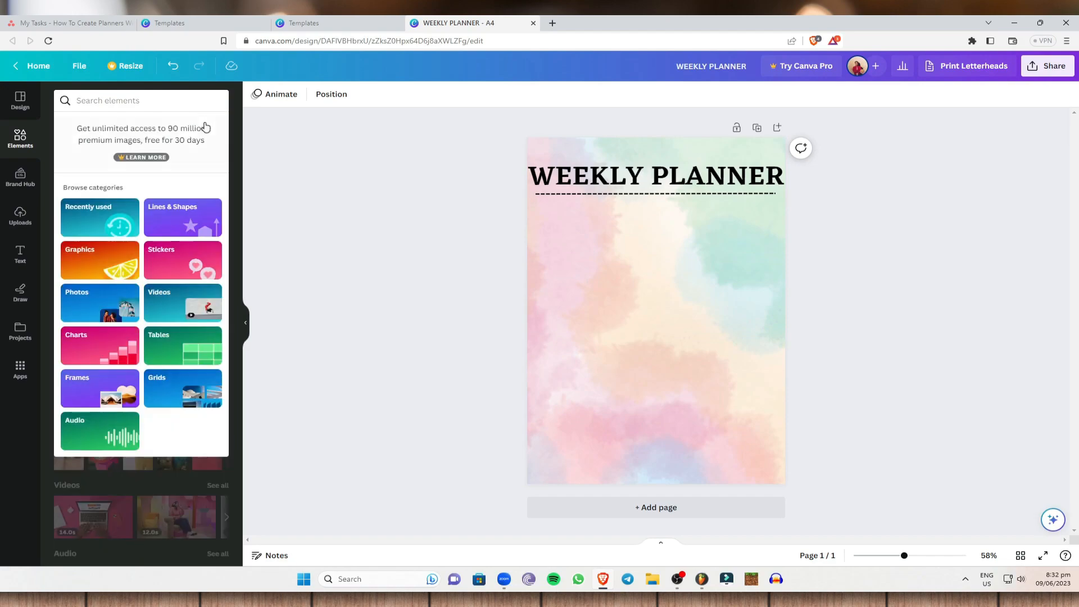
click(270, 151)
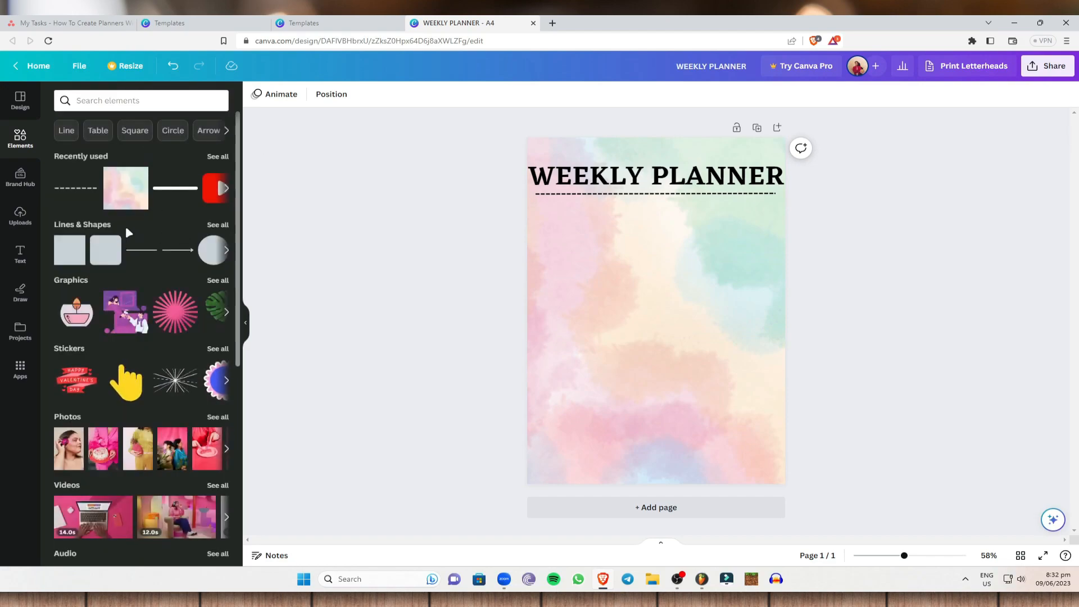
Step: Add a rounded square from Lines & Shapes, shrink it slightly and place it near the page's left edge below the dashed line
click(220, 225)
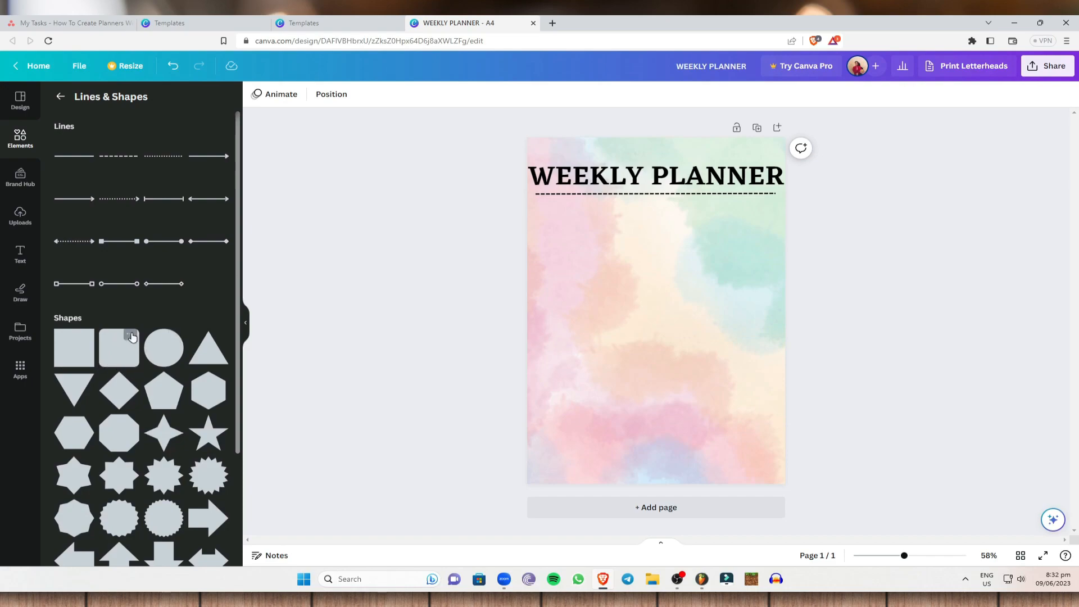
click(109, 353)
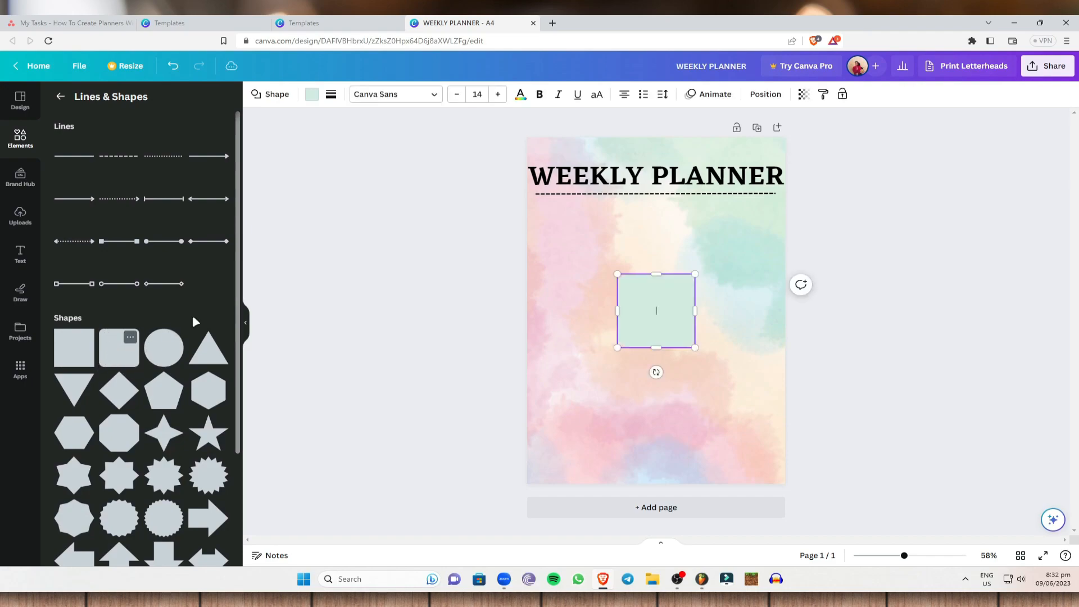
drag(641, 298, 606, 291)
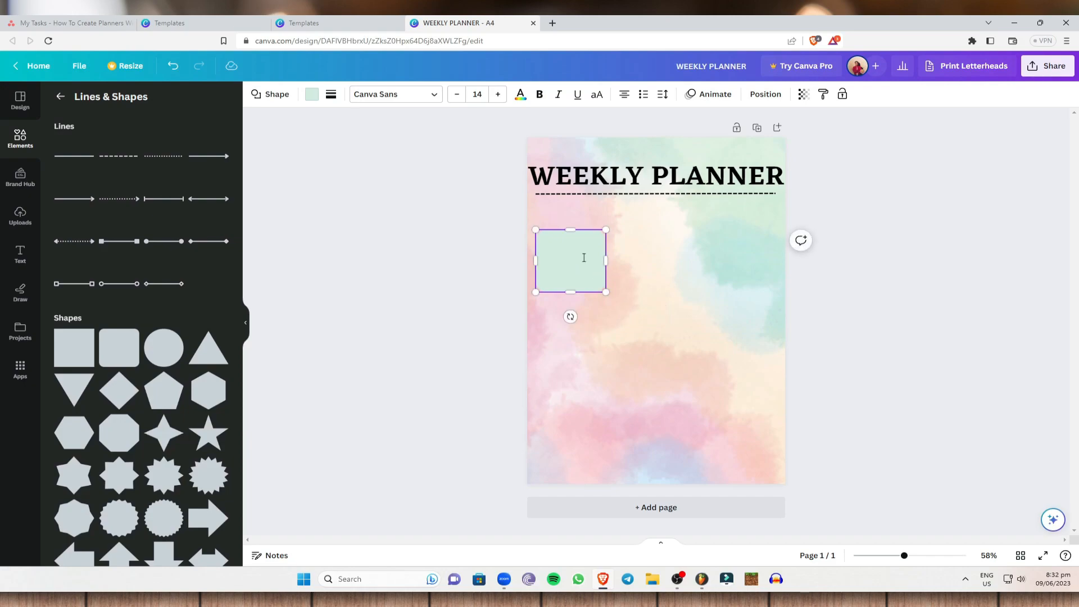
click(866, 307)
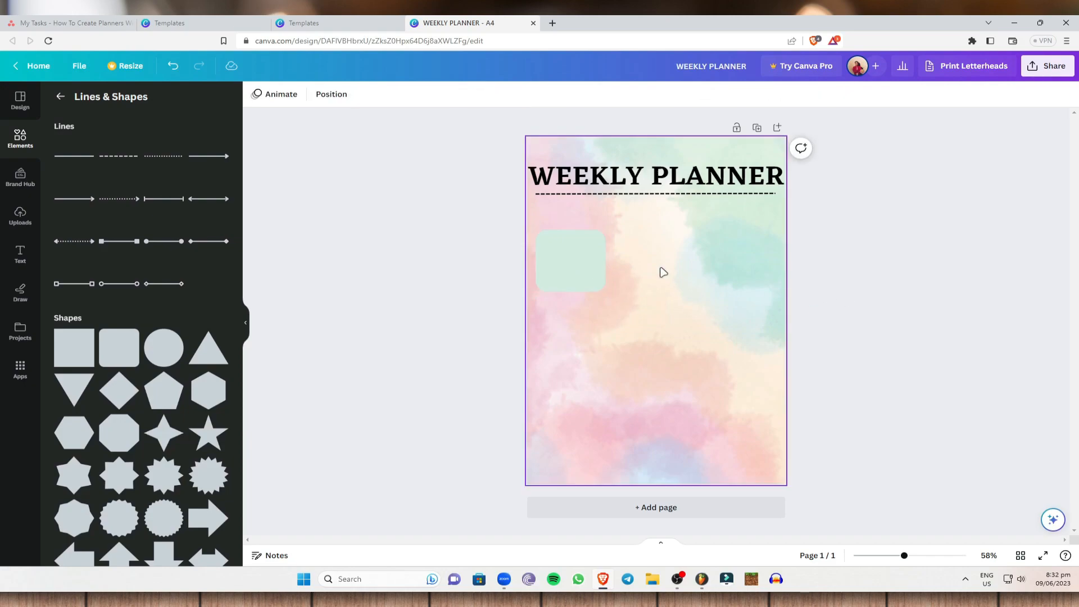
Step: Copy the rounded square and paste two copies beside it to form a row of three
click(585, 259)
right_click(583, 259)
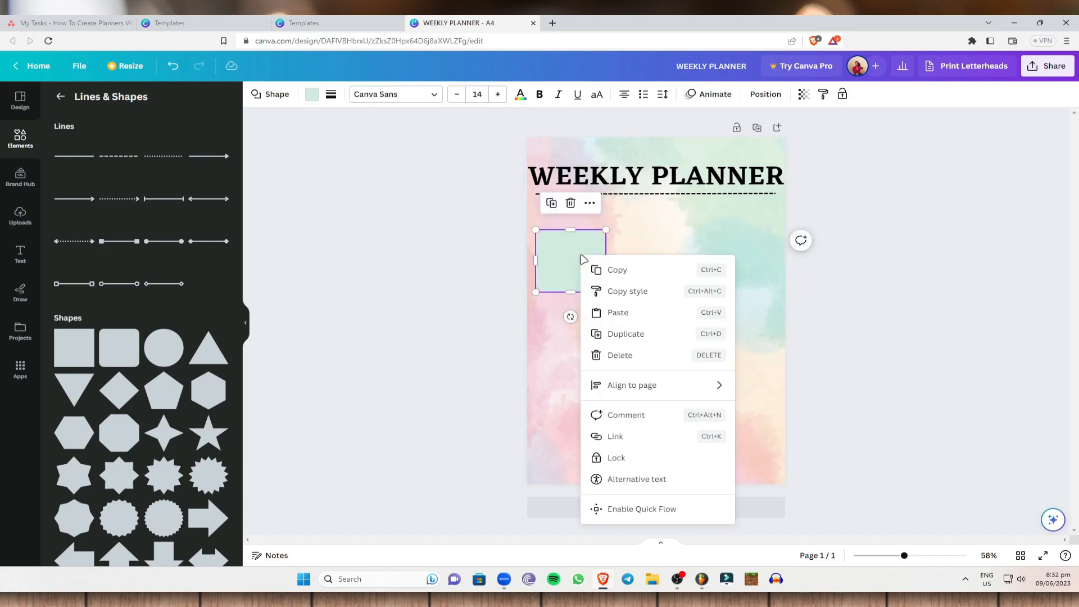
click(627, 270)
click(676, 290)
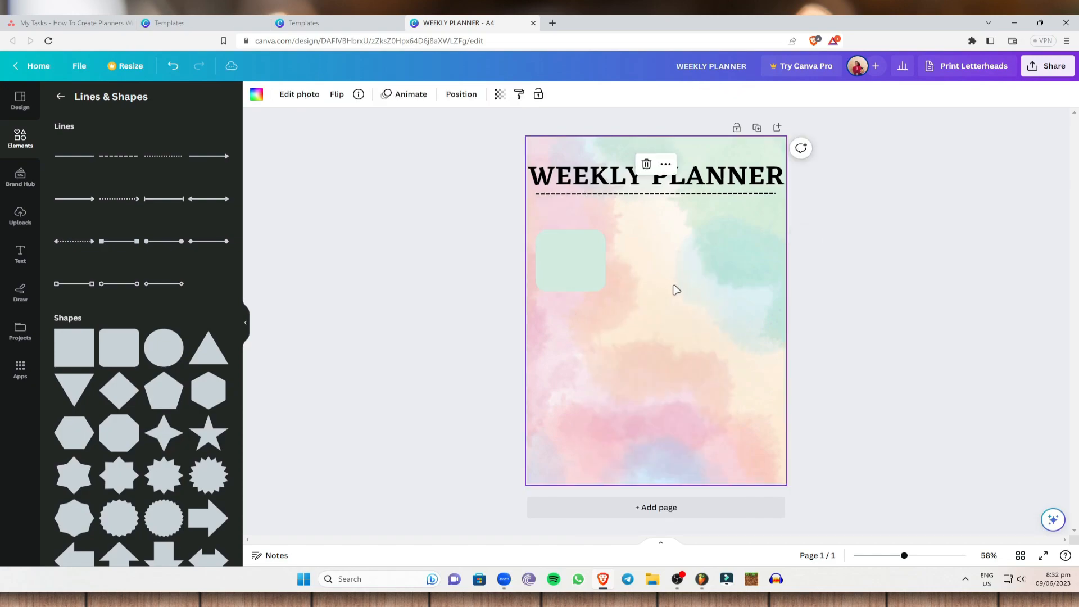
key(ctrl+v)
drag(598, 279, 676, 266)
key(ctrl+v)
drag(595, 274, 761, 267)
Step: Paste two more rounded squares and center them as a pair in a second row beneath the first
key(ctrl+v)
drag(576, 271, 575, 360)
key(ctrl+v)
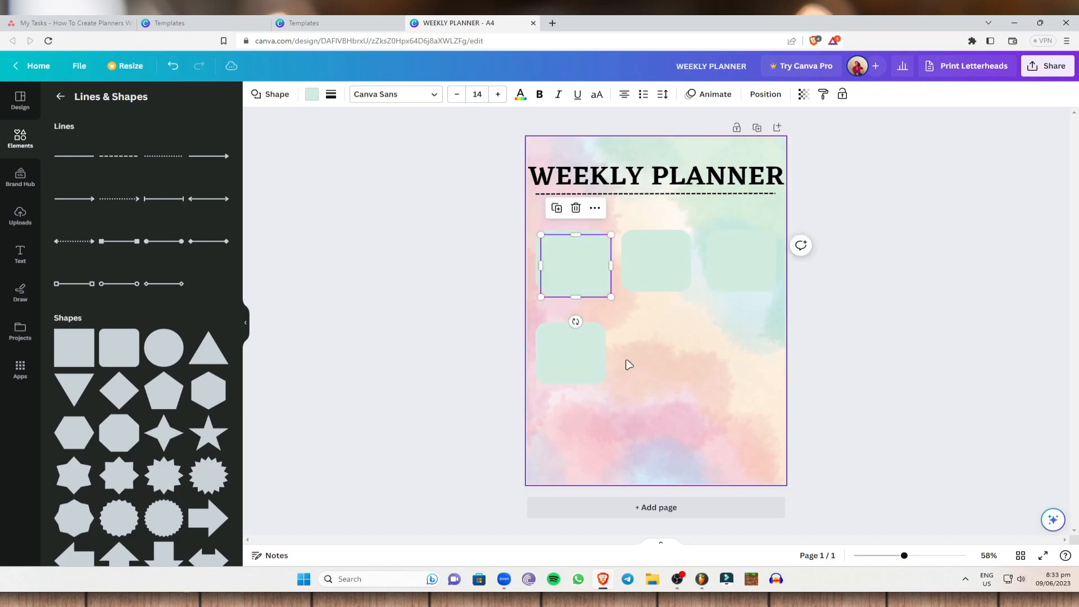
drag(575, 268, 725, 353)
mouse_move(597, 349)
mouse_down()
mouse_move(578, 347)
mouse_move(587, 347)
mouse_up()
drag(698, 352, 705, 349)
Step: Paste a sixth rounded square and rearrange the second row into three squares side by side
key(ctrl+v)
drag(585, 284, 656, 431)
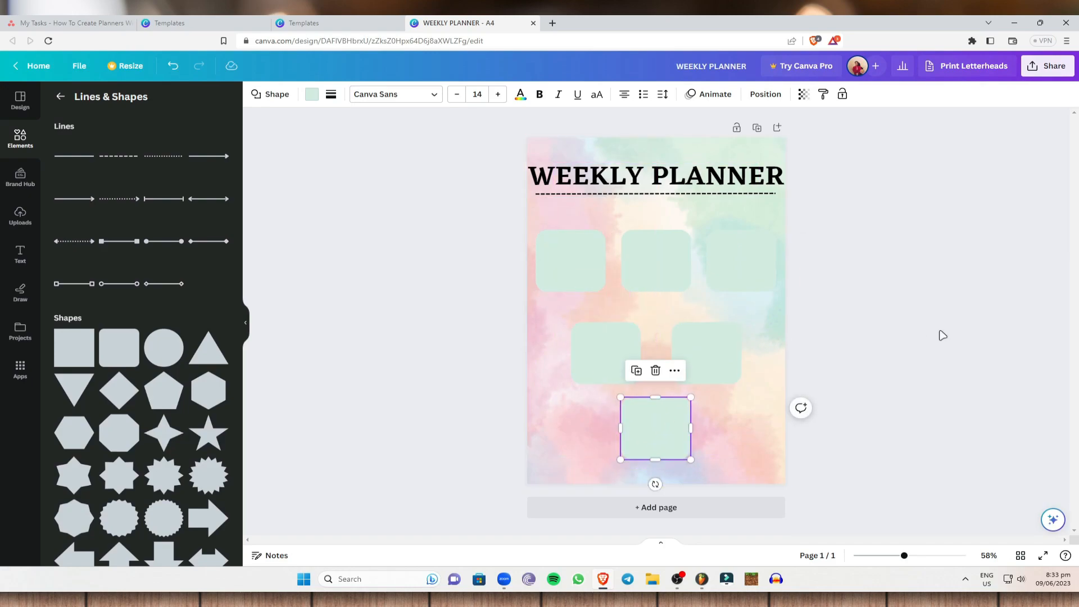
click(941, 335)
drag(604, 356, 578, 356)
drag(702, 356, 652, 354)
drag(662, 439, 751, 361)
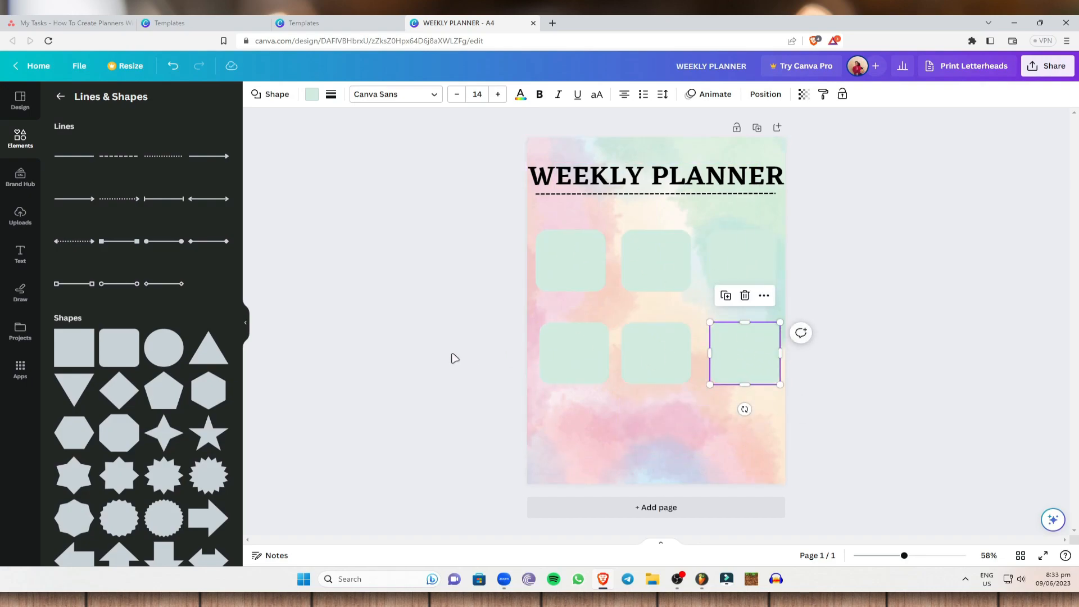
Step: Paste a seventh rounded square centered below the second row and even out the spacing of that row's middle square
key(ctrl+v)
drag(583, 271, 652, 442)
click(665, 367)
drag(666, 367, 667, 363)
drag(654, 437, 661, 431)
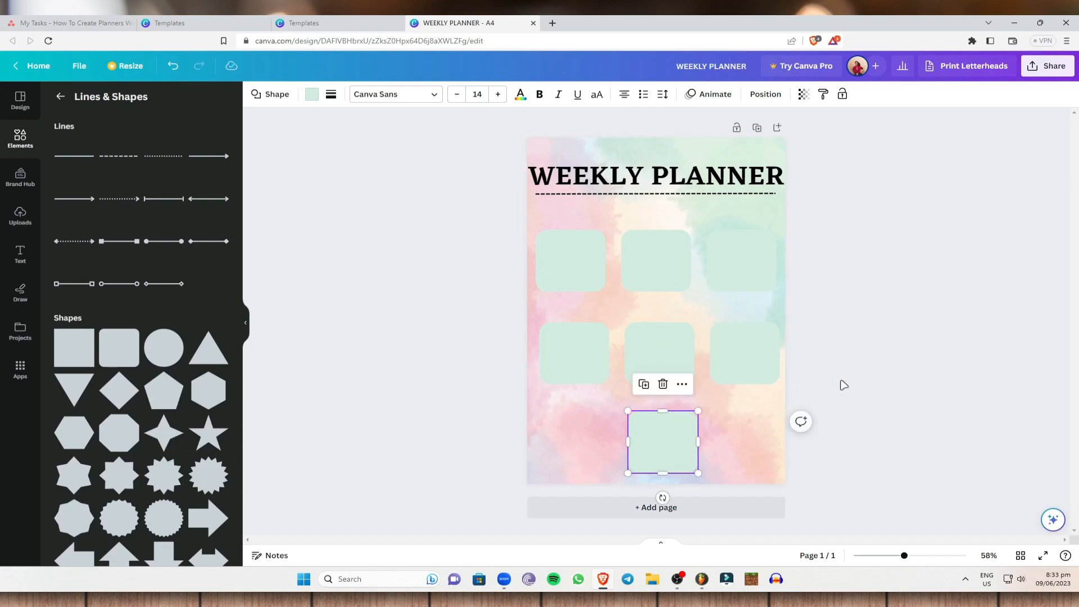
click(821, 385)
Step: Add a text box reading MONDAY at font size 20 and place it at the top of the first square
click(20, 254)
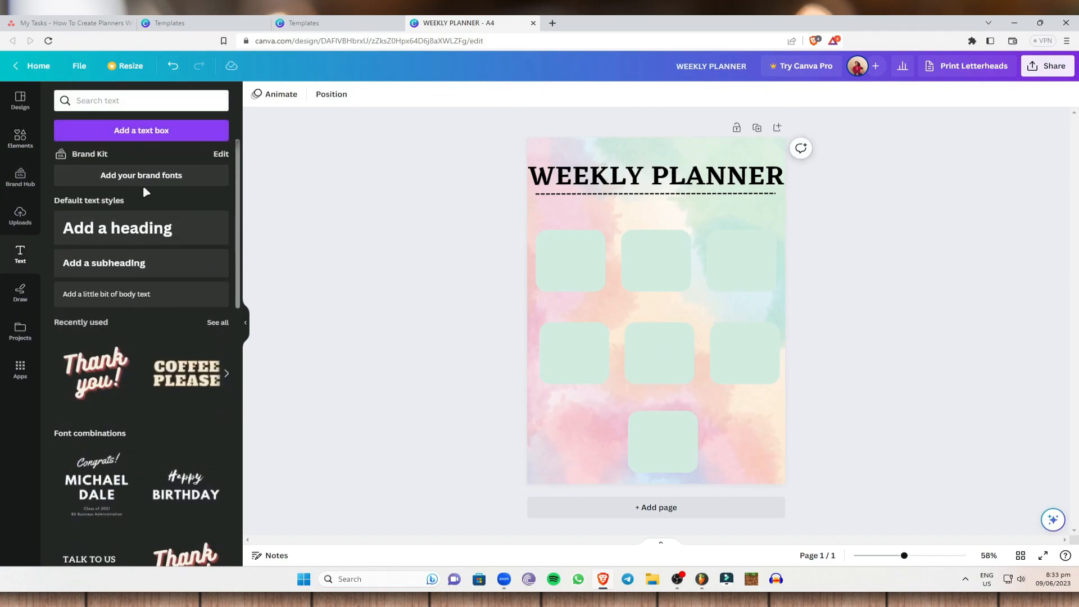
click(132, 133)
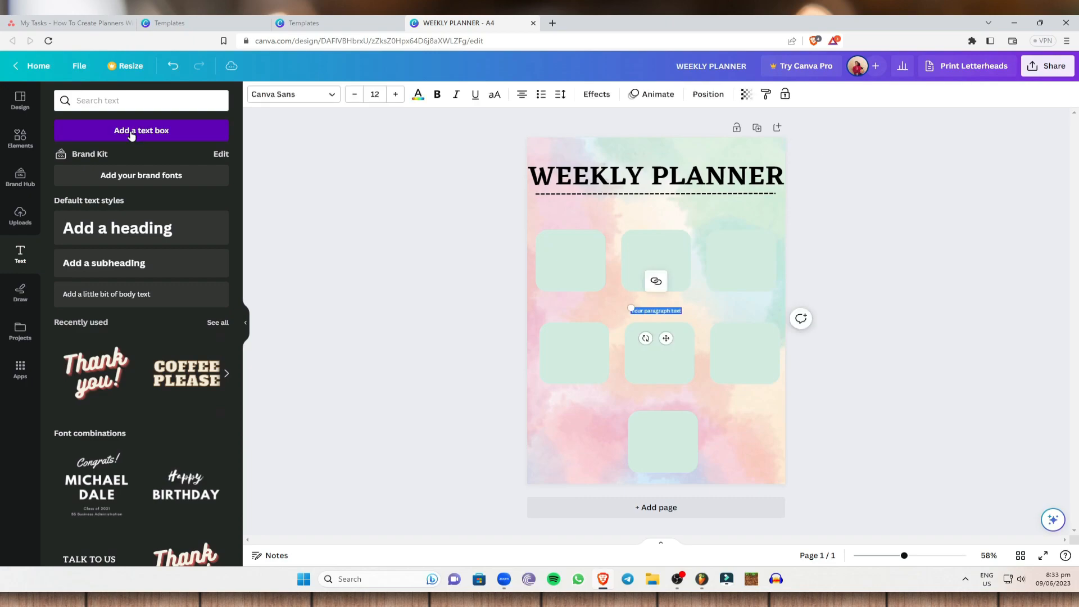
key(BackSpace)
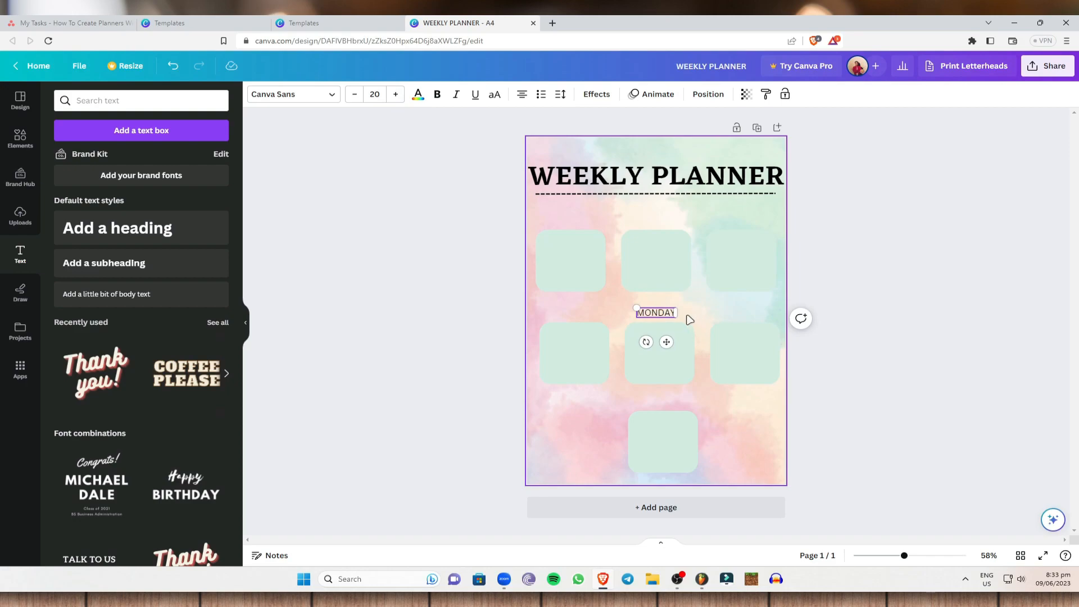
drag(659, 308, 571, 225)
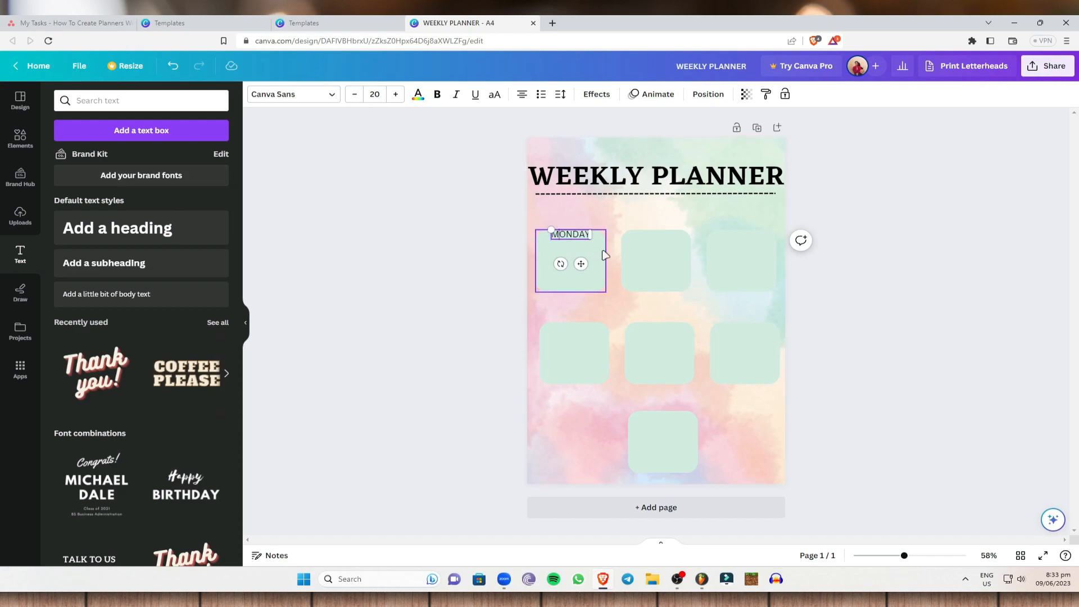
click(629, 308)
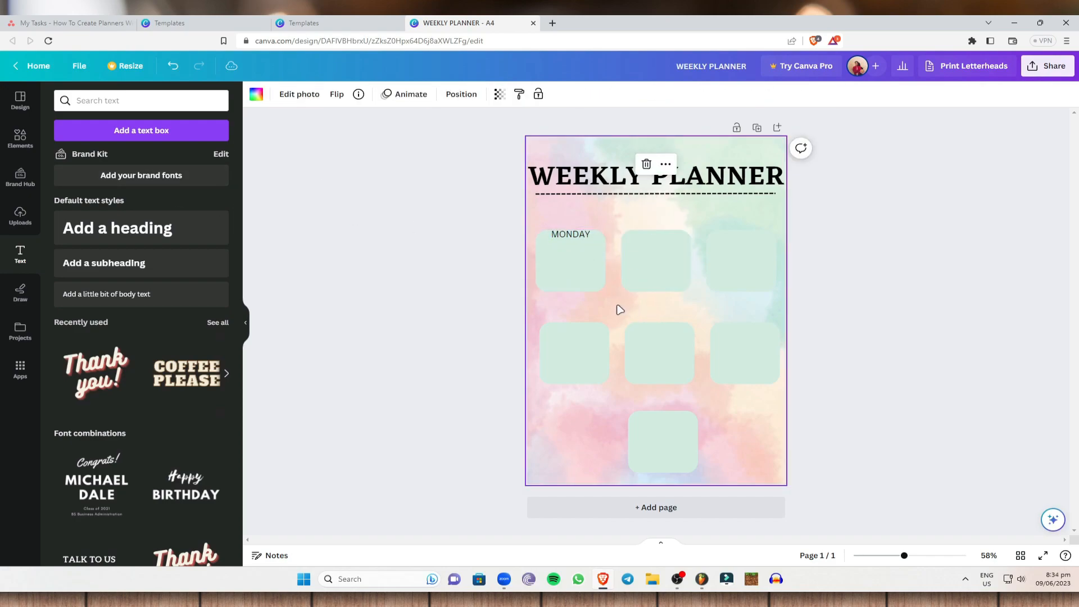
Step: Copy the MONDAY label and place a copy at the top of each of the other six squares
click(579, 239)
drag(575, 241, 747, 235)
key(ctrl+v)
drag(579, 244, 576, 331)
key(ctrl+v)
drag(582, 247, 658, 327)
key(ctrl+v)
drag(579, 248, 759, 340)
key(ctrl+v)
drag(565, 243, 653, 419)
Step: Change the labels on the first row's second and third squares to TUESDAY and WEDNESDAY
click(674, 236)
double_click(671, 235)
text(TUESD)
click(731, 234)
double_click(730, 235)
text(WEDNES)
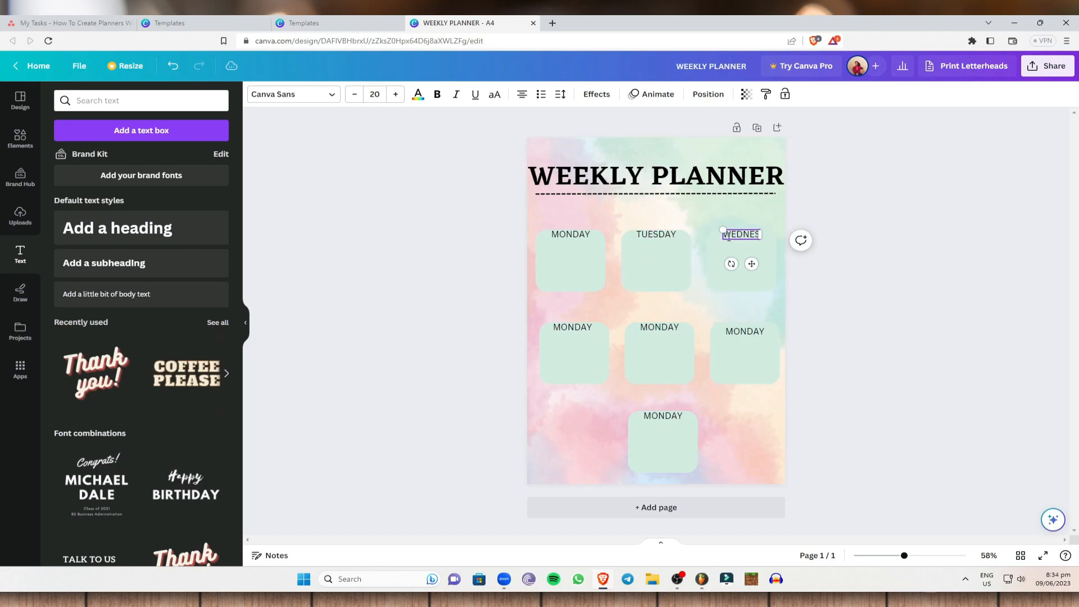
Step: Change the labels on the second row's first two squares to THURSDAY and FRIDAY
click(569, 325)
double_click(569, 325)
text(THURS)
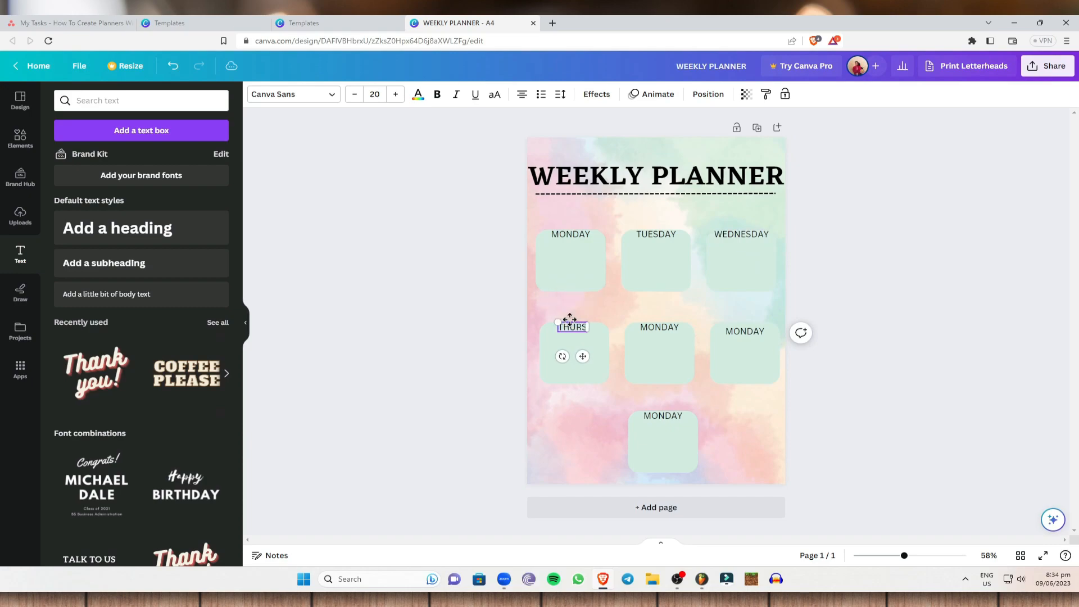
text(DAY)
click(659, 327)
double_click(659, 327)
key(BackSpace)
Step: Align the second row's last label with its neighbors, change it to SATURDAY, and change the bottom square's label to SUNDAY
double_click(761, 333)
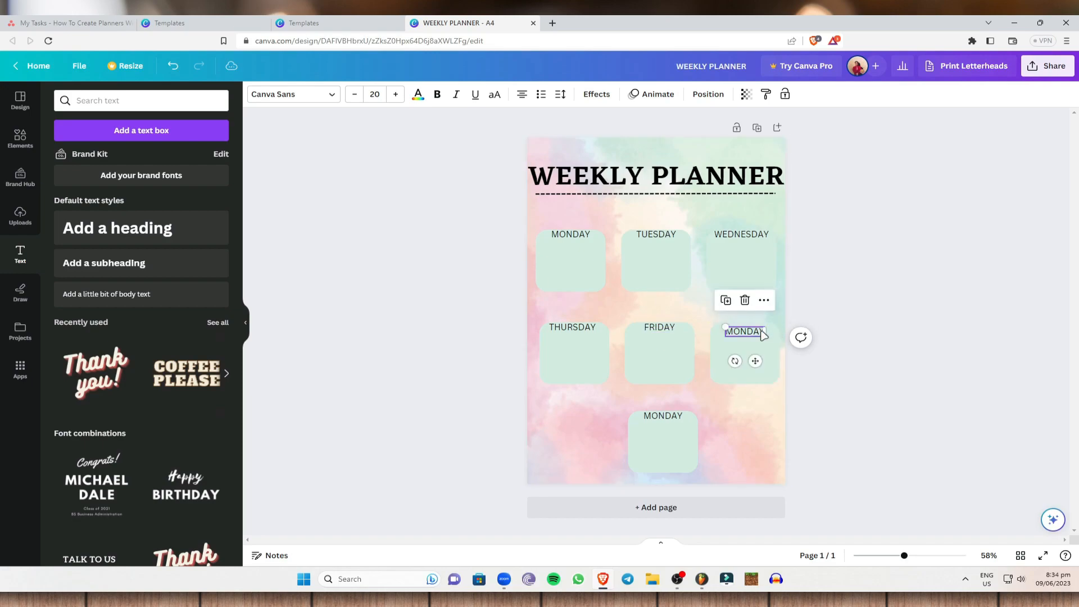
click(908, 320)
click(745, 330)
double_click(744, 328)
text(SATUR)
click(645, 429)
double_click(662, 416)
key(BackSpace)
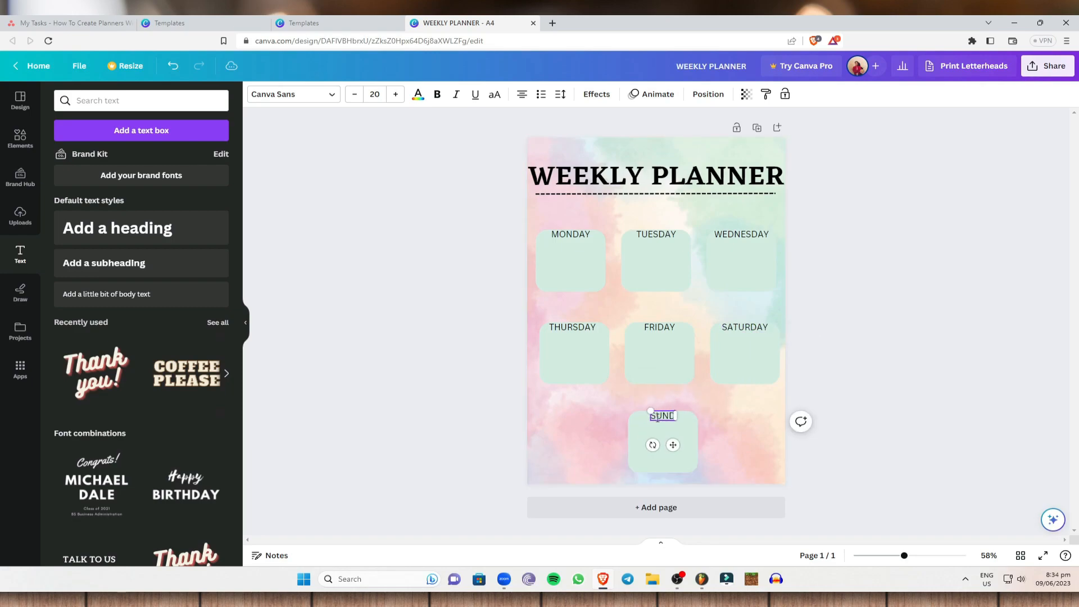
click(896, 338)
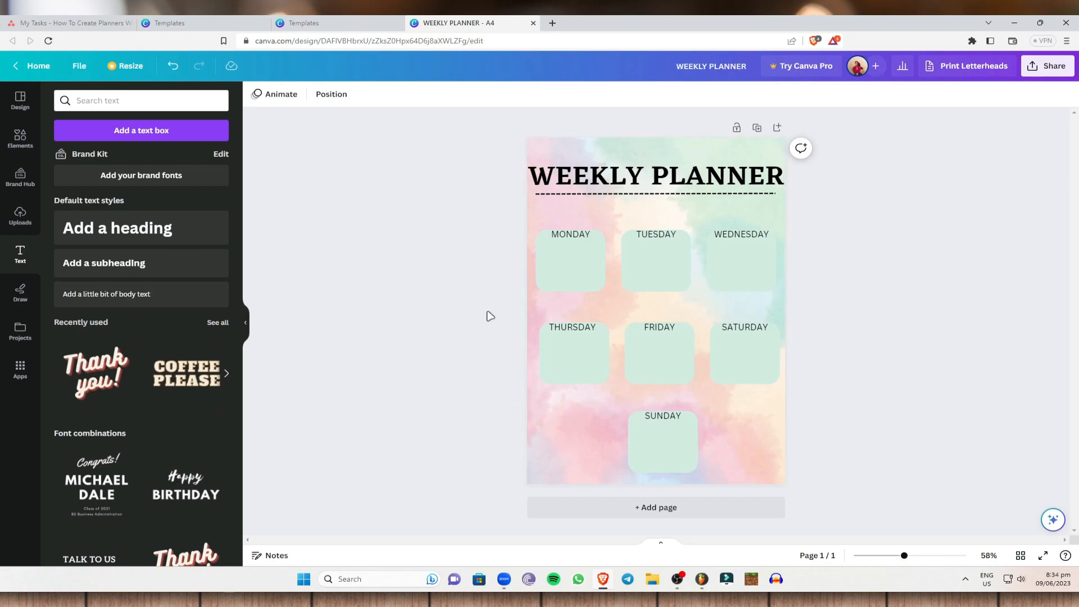
click(555, 376)
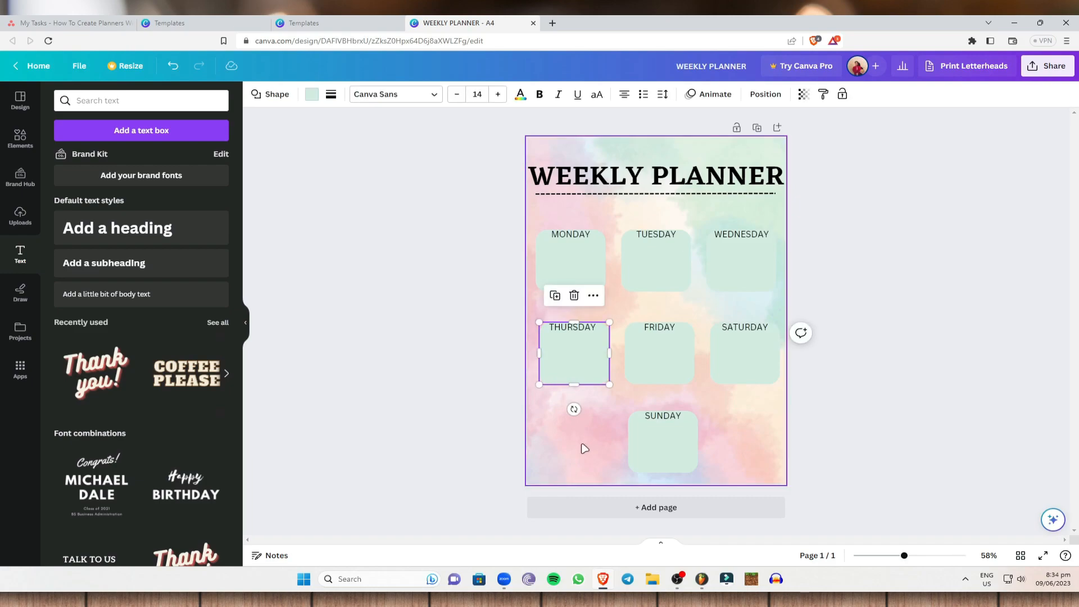
drag(573, 367, 538, 433)
key(ctrl+z)
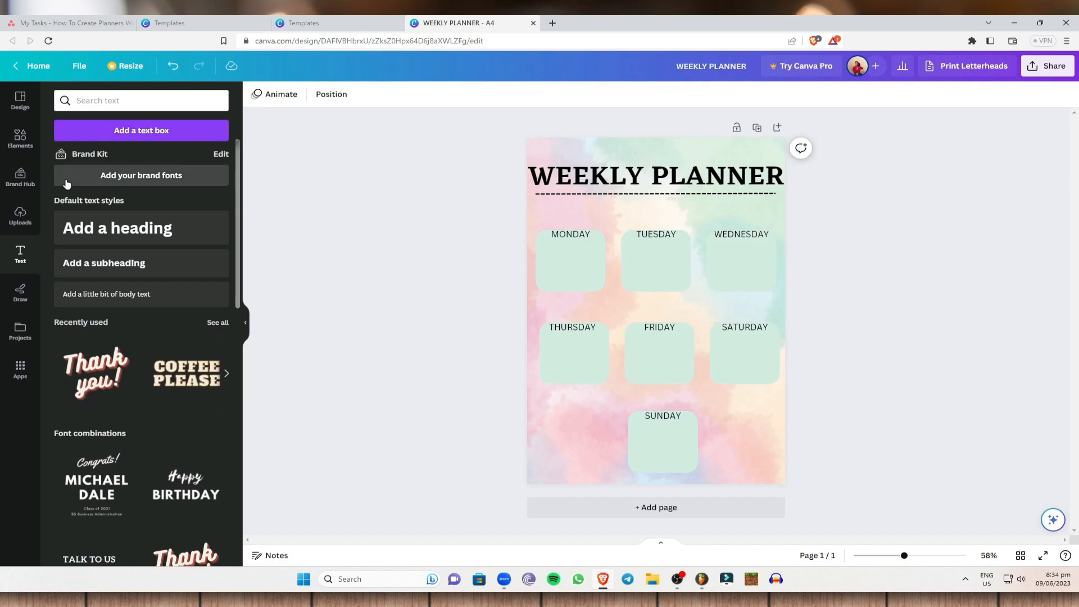
Step: Search the elements for "paper" and place the lined notebook sheet graphic partly off the page's lower-left corner
click(20, 177)
click(22, 140)
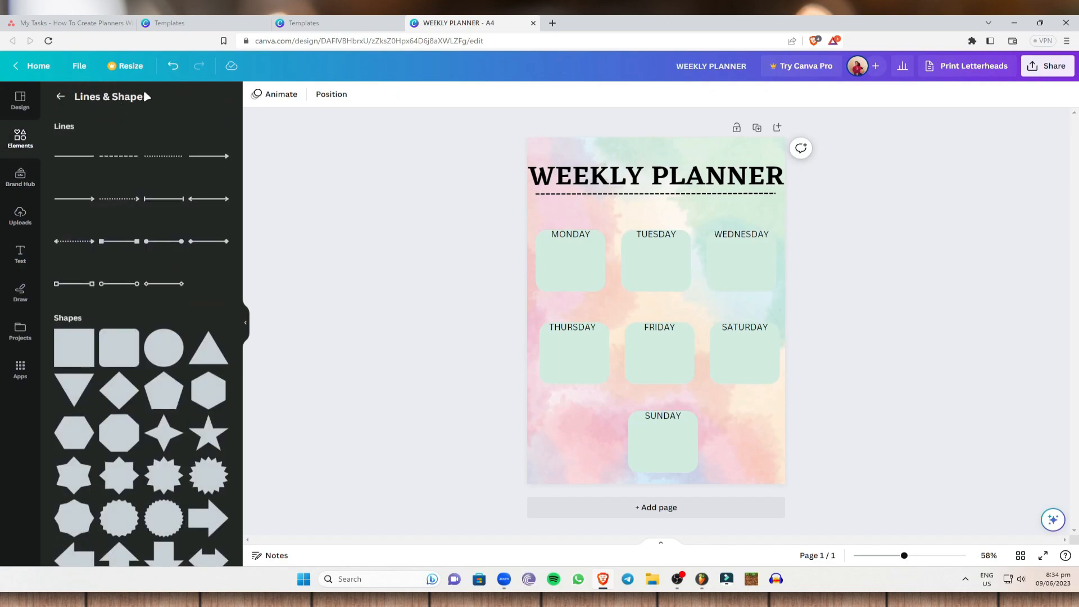
click(62, 97)
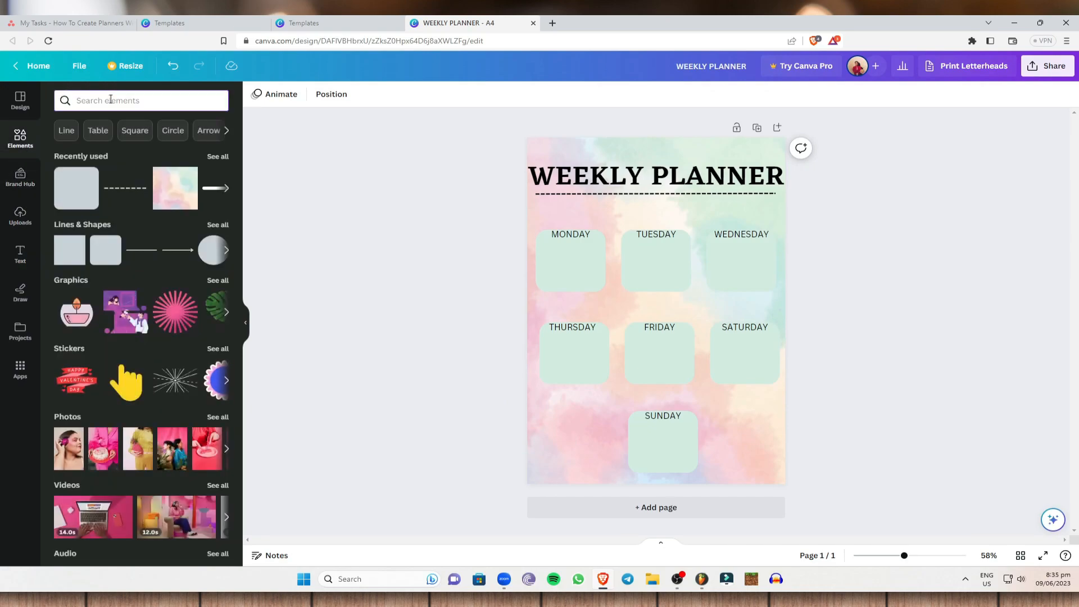
click(111, 99)
text(paper)
key(Return)
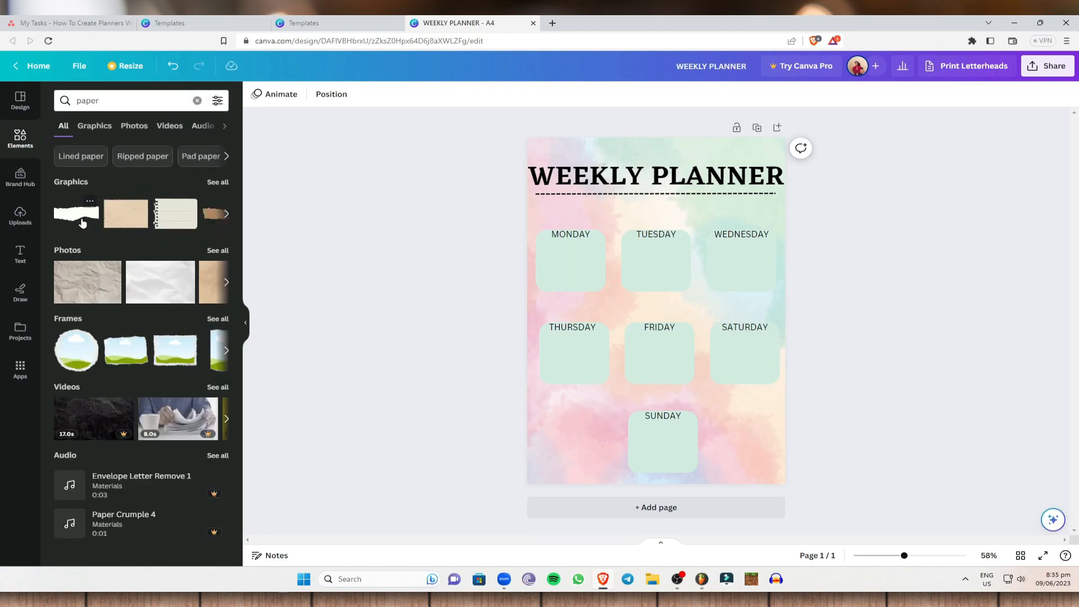
click(159, 224)
drag(659, 303, 532, 446)
Step: Move all seven day squares up the page, closing the gaps between the heading and the rows
click(576, 257)
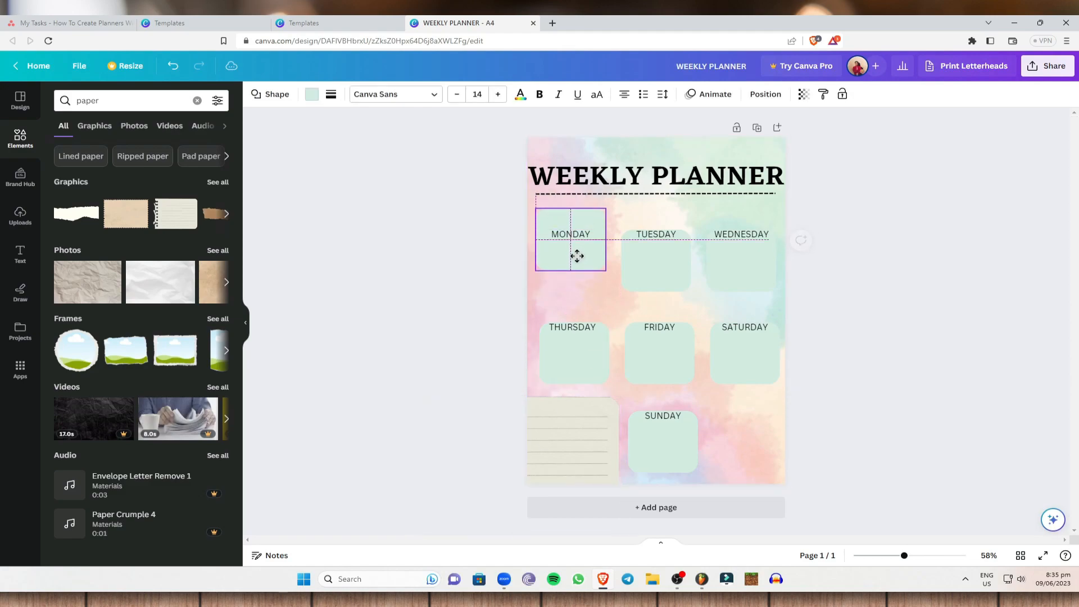
drag(653, 263, 651, 242)
drag(736, 258, 737, 233)
drag(578, 346, 580, 309)
drag(640, 343, 641, 314)
drag(744, 360, 748, 321)
drag(669, 447, 669, 396)
Step: Move the seven day labels, MONDAY through SUNDAY, up to the tops of their squares
drag(570, 234, 570, 216)
drag(646, 234, 658, 215)
drag(742, 234, 742, 216)
drag(566, 333, 571, 290)
drag(659, 326, 658, 291)
drag(745, 327, 749, 288)
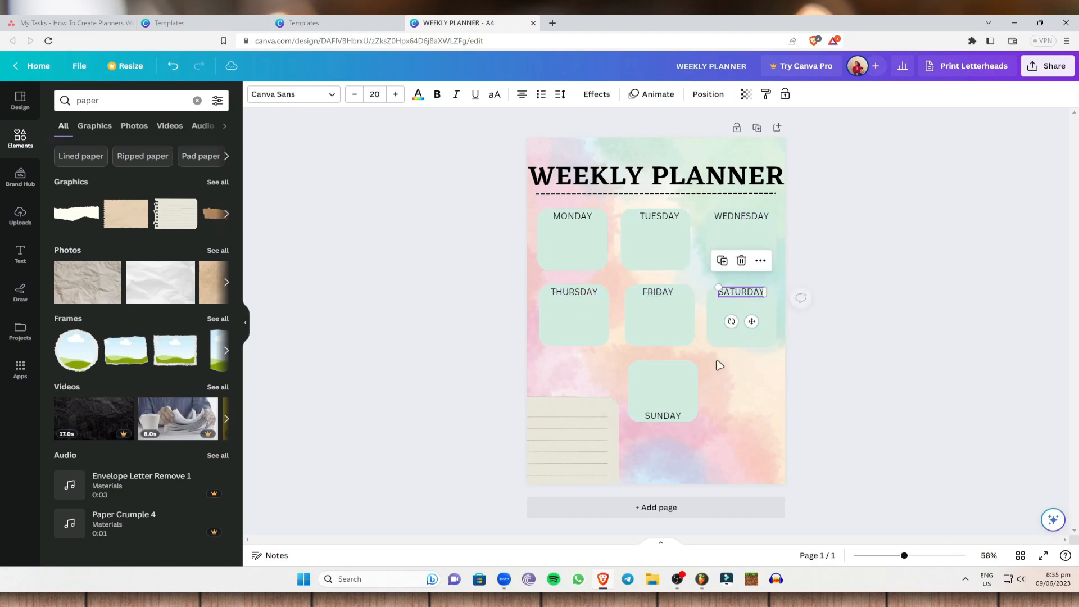
drag(663, 416, 663, 368)
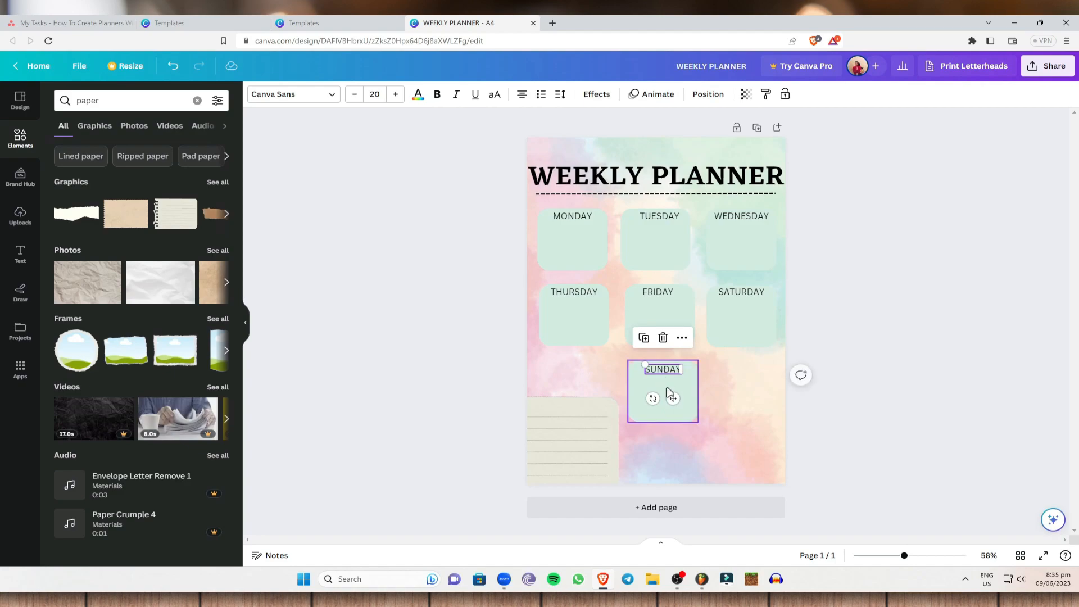
Step: Move the lined sheet in the page's lower-left corner up to just below the THURSDAY square
click(574, 448)
drag(574, 448, 582, 400)
click(837, 326)
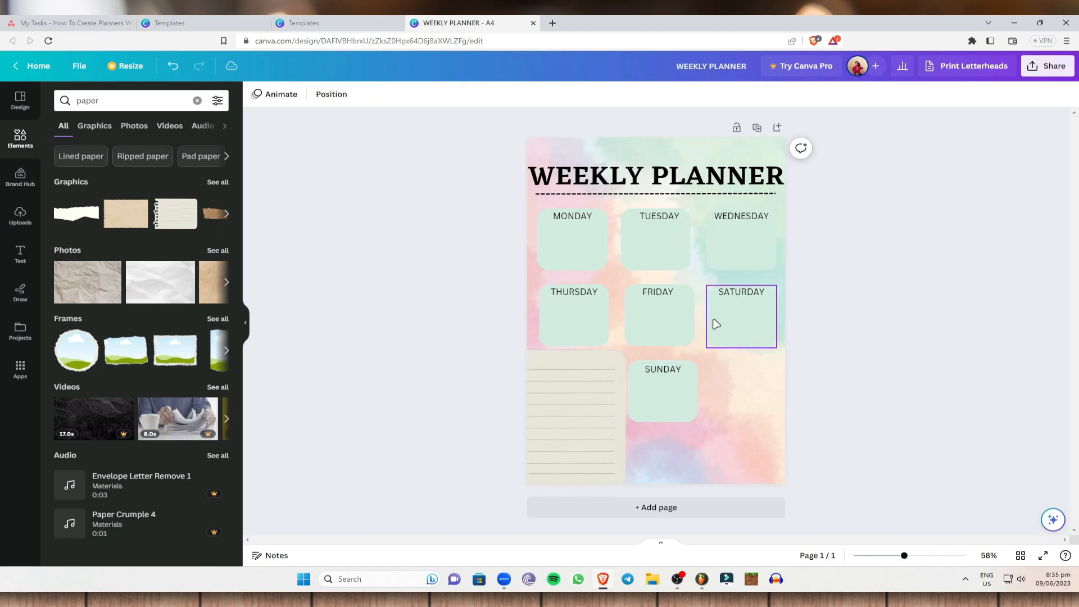
Step: Add a second lined notebook sheet, flip it horizontally, and place it in the page's lower-right corner level with the first sheet
click(168, 226)
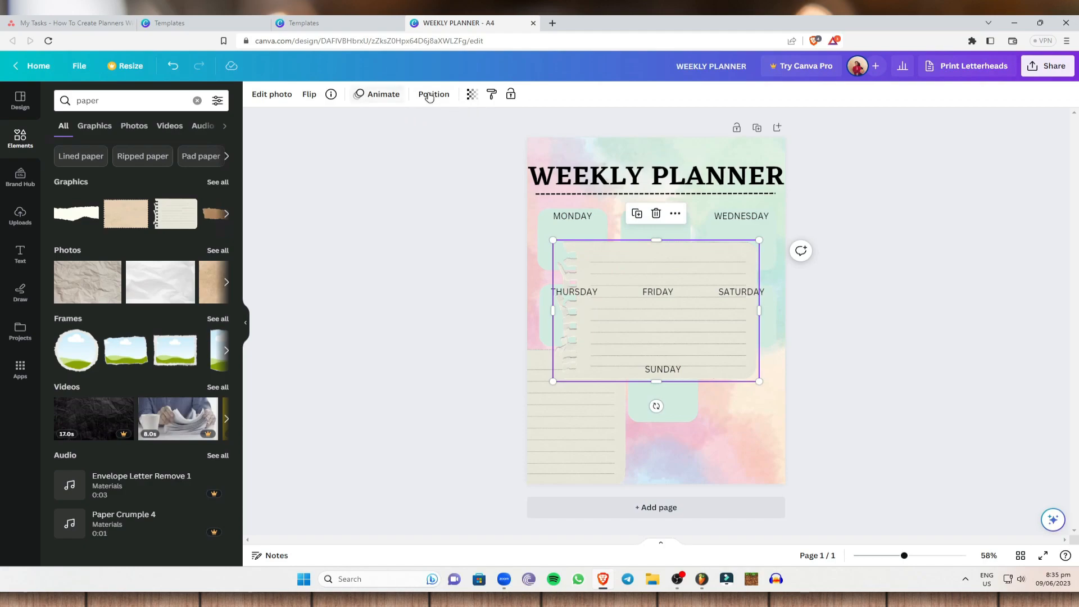
click(304, 98)
click(316, 119)
drag(694, 350, 813, 441)
click(946, 260)
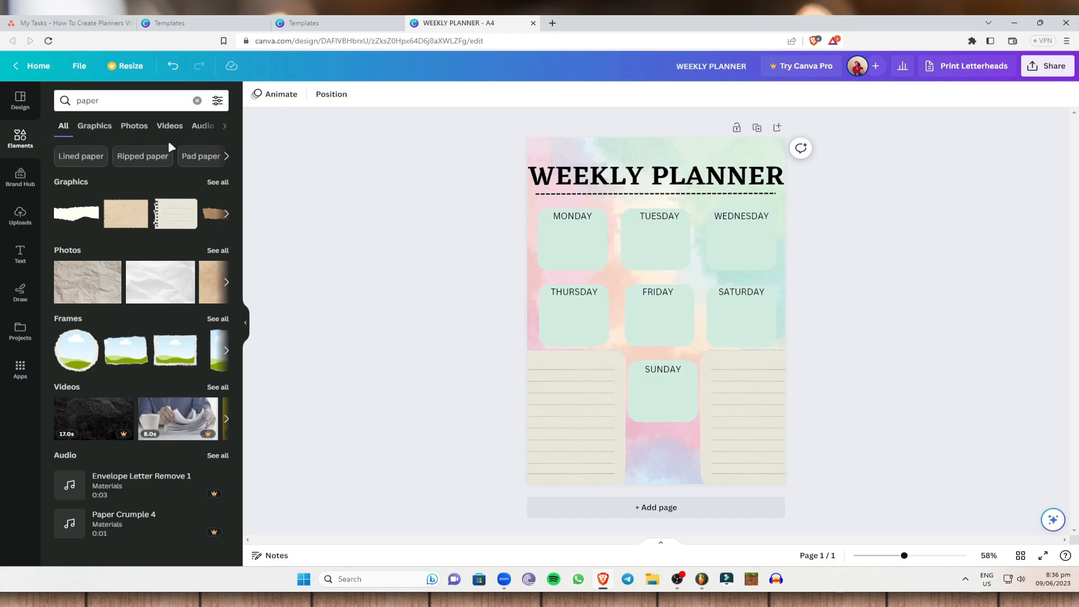
Step: Add a subheading reading "NOTES:" and place it at the top of the lower-left lined sheet
click(20, 254)
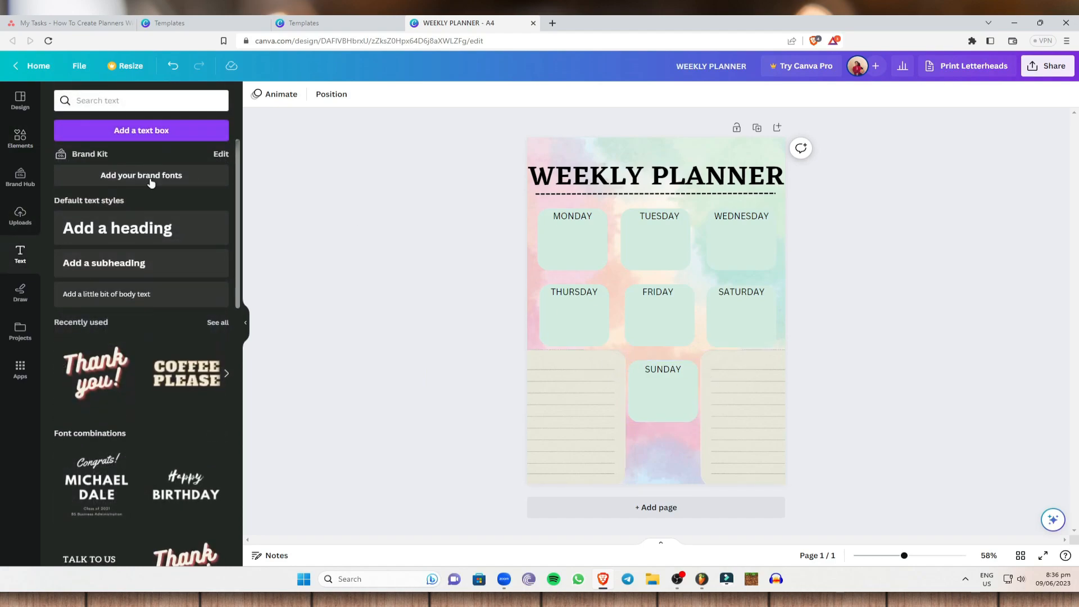
click(120, 272)
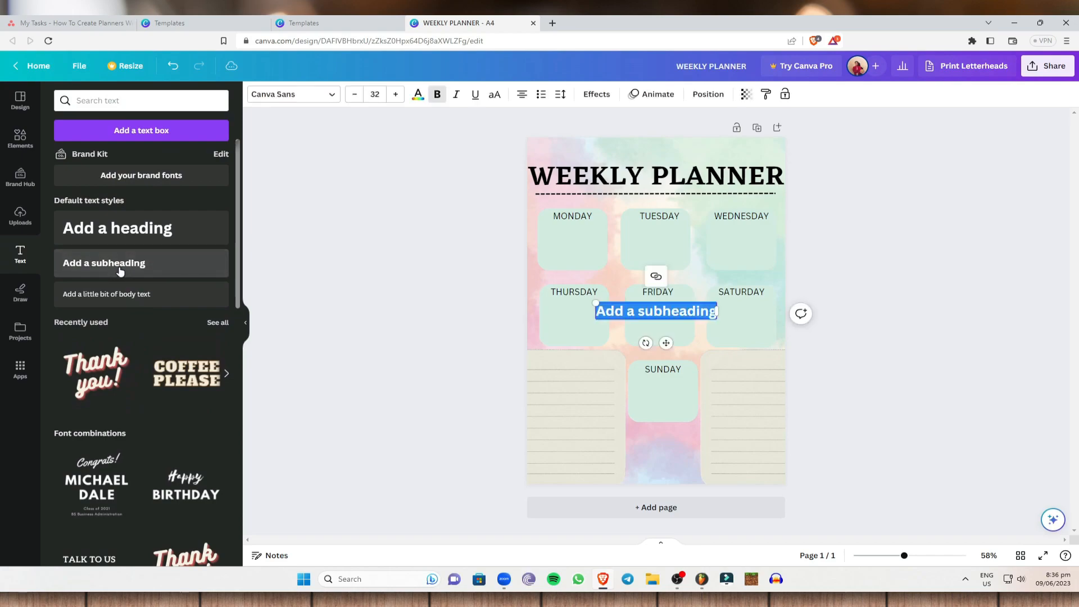
text(NOTES)
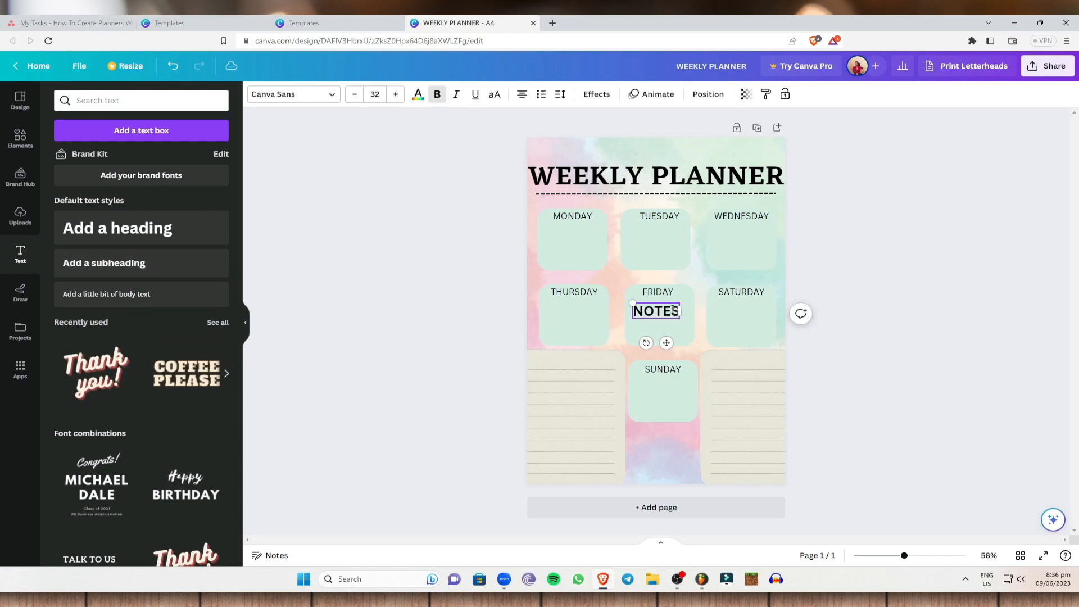
drag(665, 312, 565, 362)
click(575, 363)
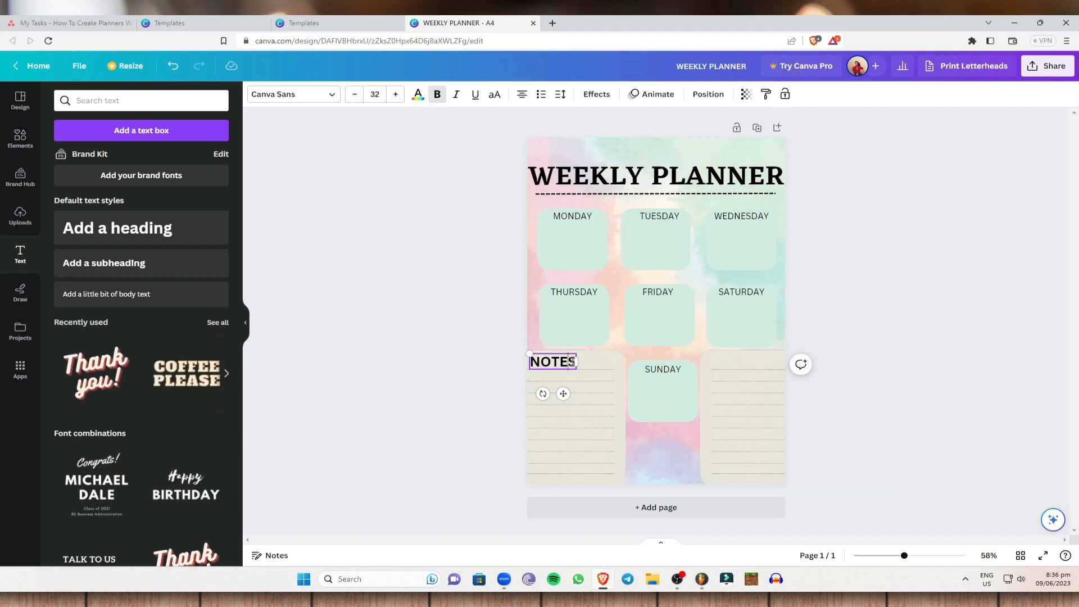
click(576, 362)
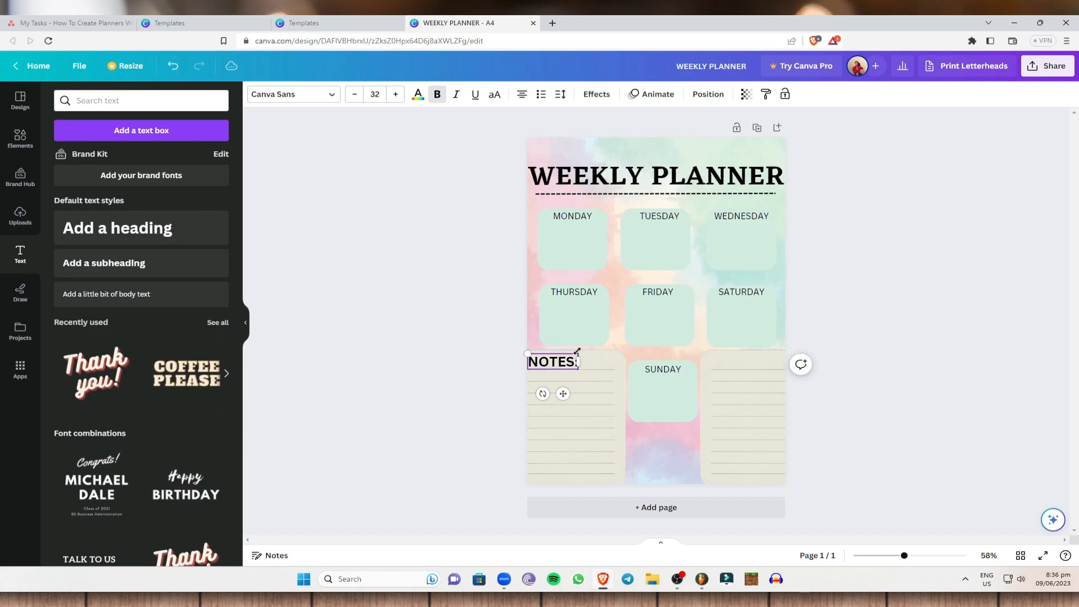
click(987, 361)
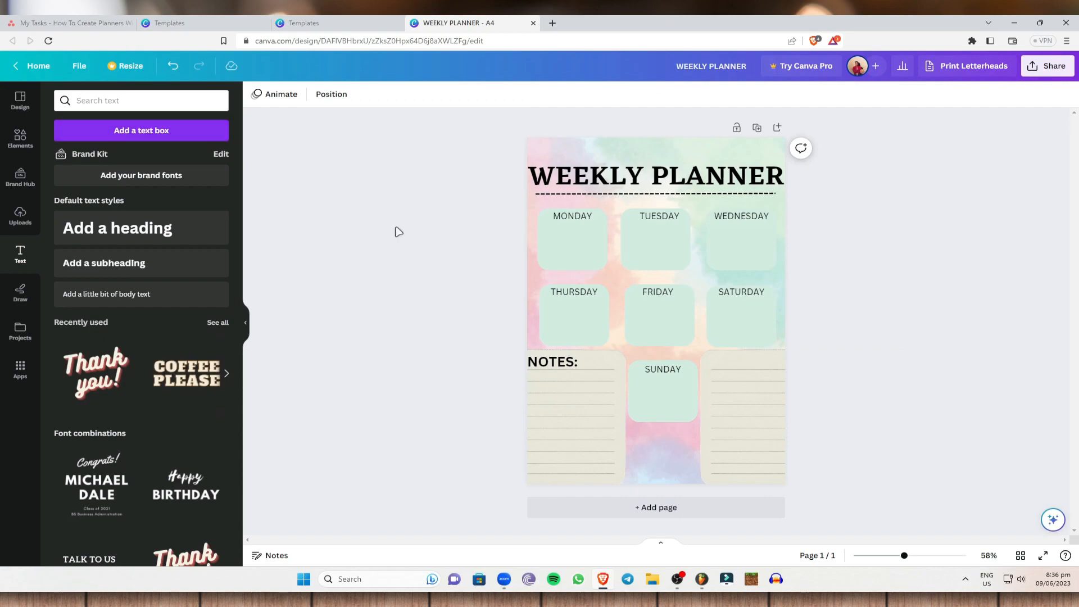
Step: Duplicate the NOTES: subheading onto the lower-right lined sheet and change the copy's text to "REMINDERS:"
click(574, 362)
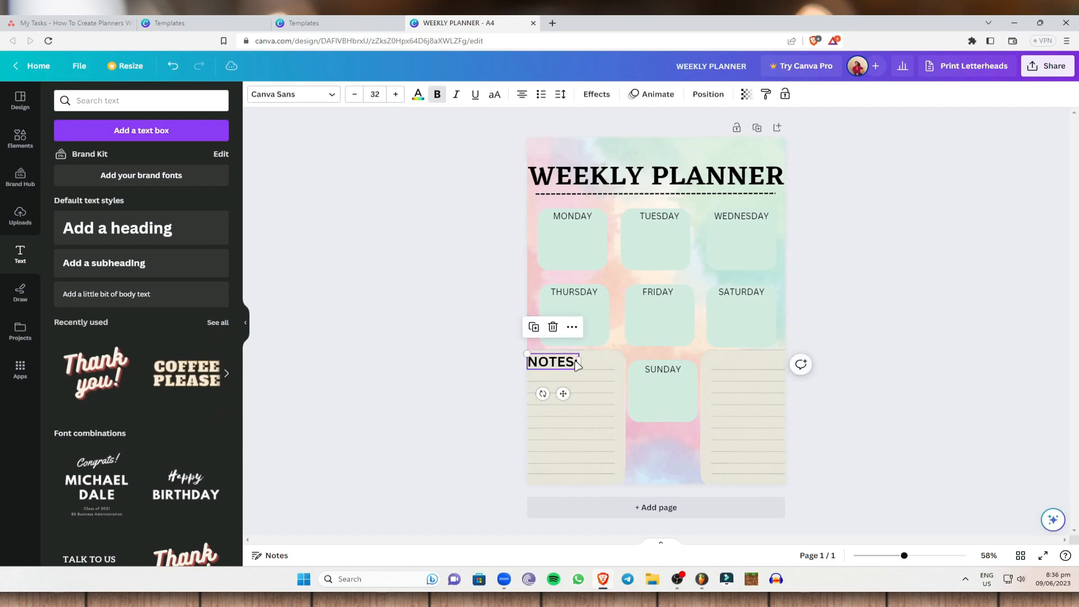
key(ctrl+d)
drag(555, 368, 735, 361)
double_click(730, 362)
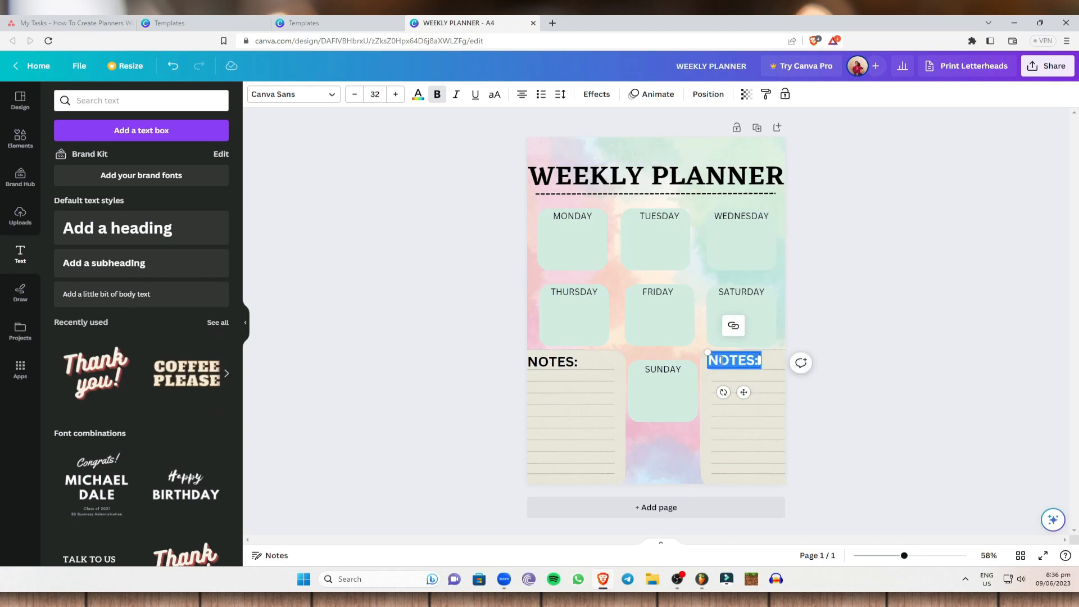
text(REMINDERS)
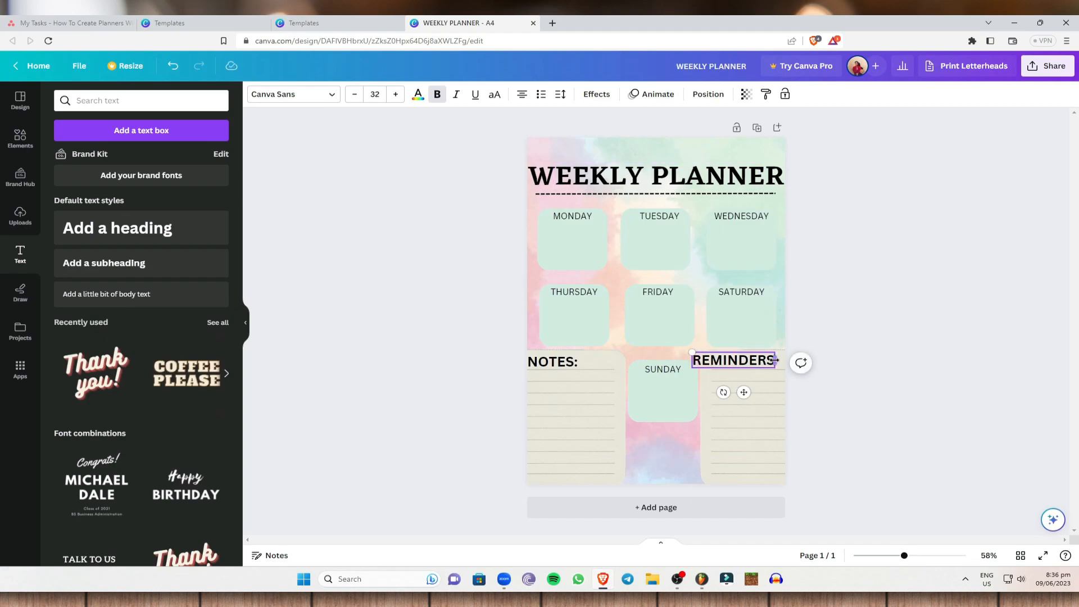
text(:)
click(910, 339)
Step: Reduce the REMINDERS: subheading to font size 27 and position it at the top of the lower-right lined sheet
drag(728, 365, 736, 365)
click(355, 95)
click(355, 95)
click(355, 94)
click(355, 95)
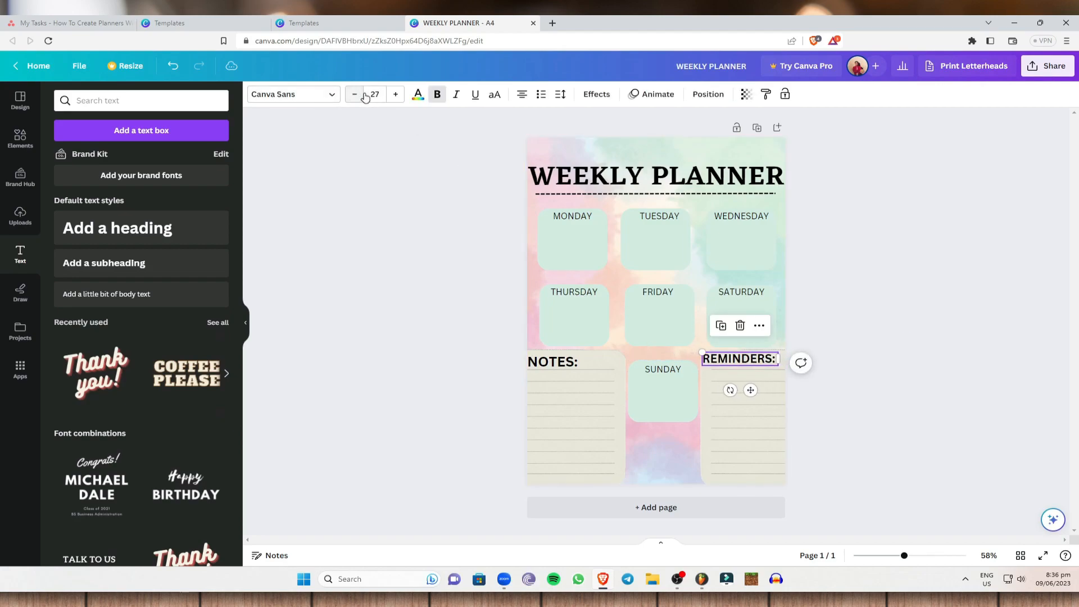
click(791, 364)
drag(735, 360, 743, 361)
click(956, 327)
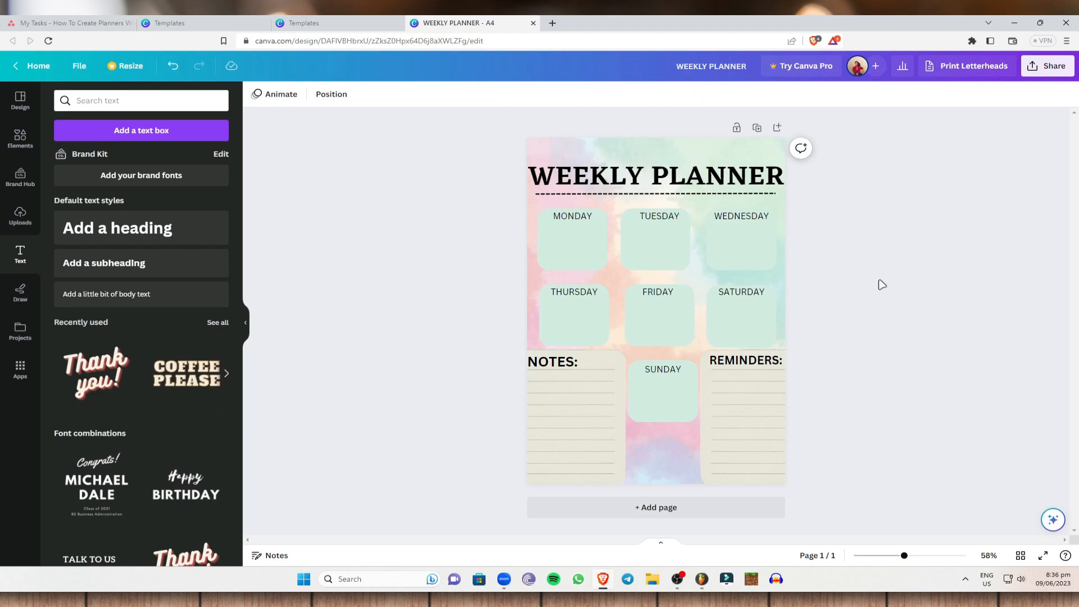
Step: Open the design's download options
click(1045, 67)
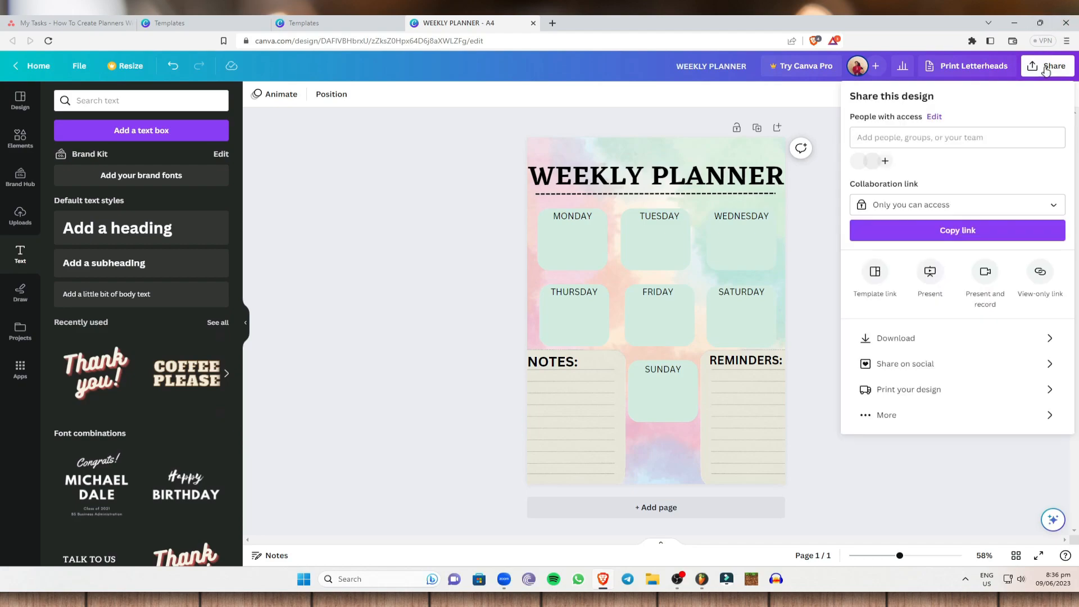
click(918, 337)
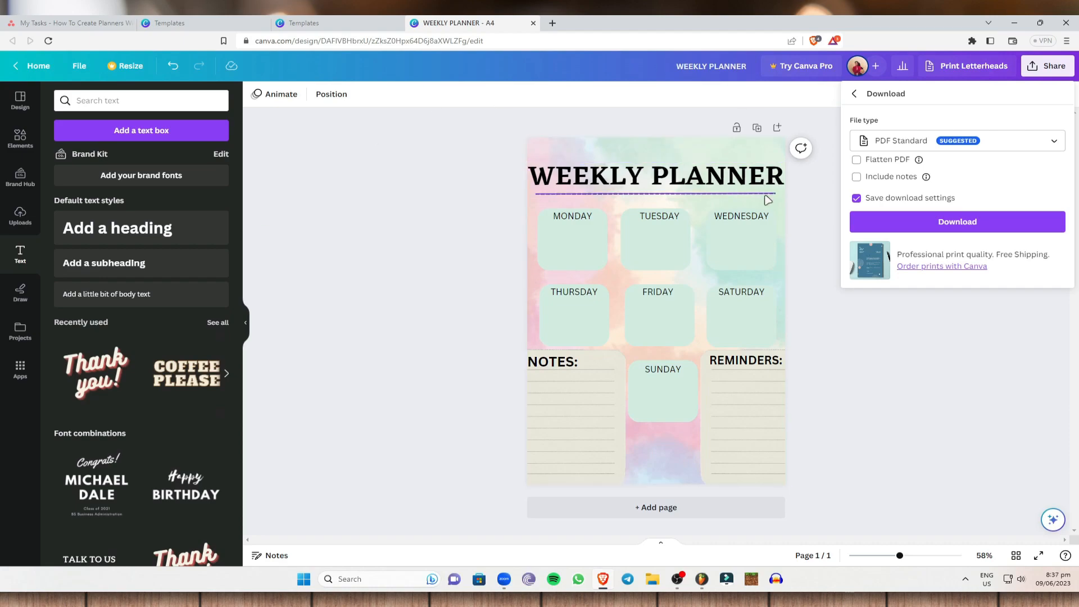
Step: Move the WEEKLY PLANNER heading and its dashed line toward the page's top edge and raise the first row's three squares beneath them
mouse_move(691, 176)
mouse_down()
mouse_move(686, 159)
mouse_move(692, 180)
mouse_up()
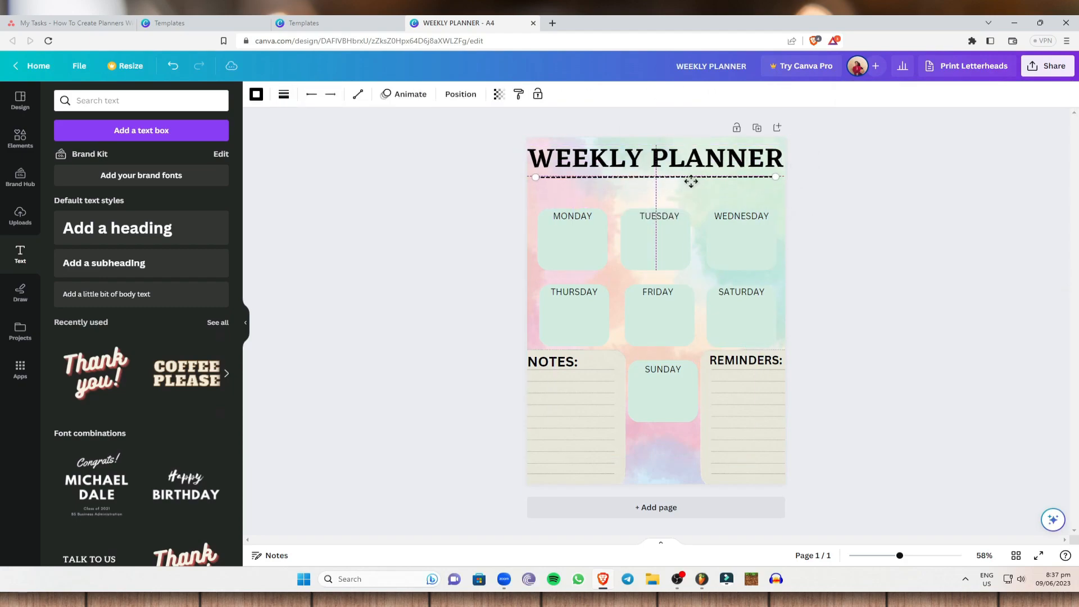
drag(582, 251, 638, 212)
drag(723, 236, 721, 213)
Step: Raise the THURSDAY, FRIDAY and SATURDAY squares to just below the first row, and move the SUNDAY square up beneath them
drag(588, 309, 578, 284)
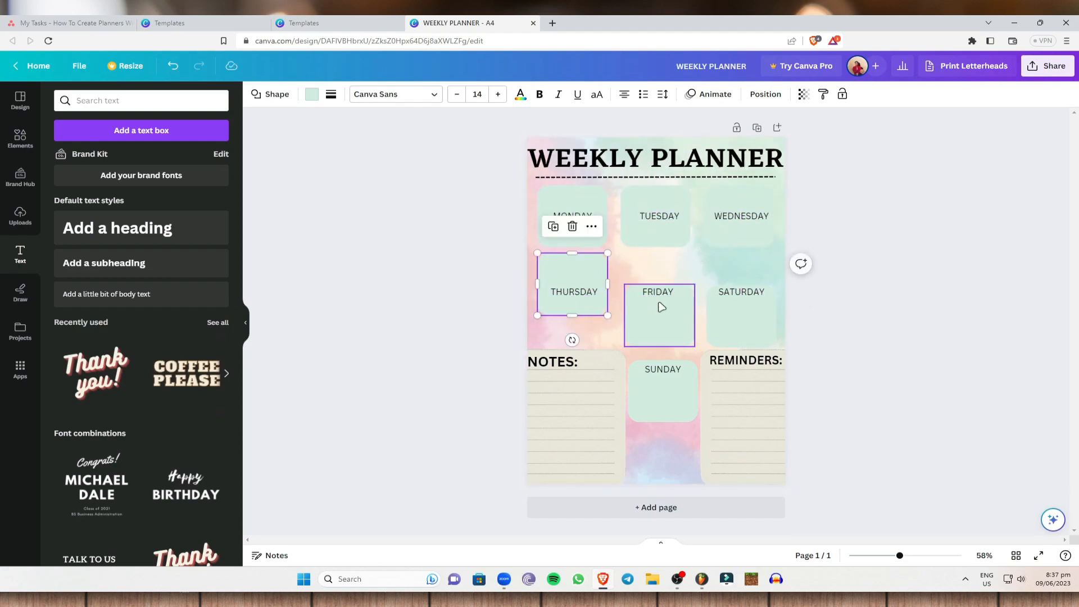
drag(657, 306, 658, 274)
drag(750, 312, 748, 282)
click(684, 404)
drag(684, 405, 677, 360)
click(938, 310)
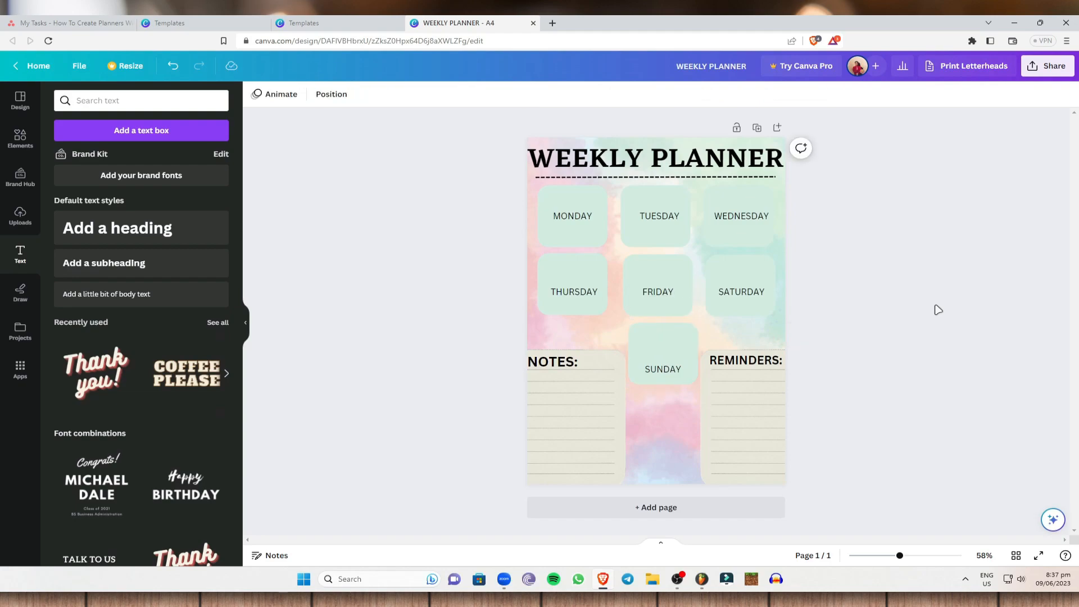